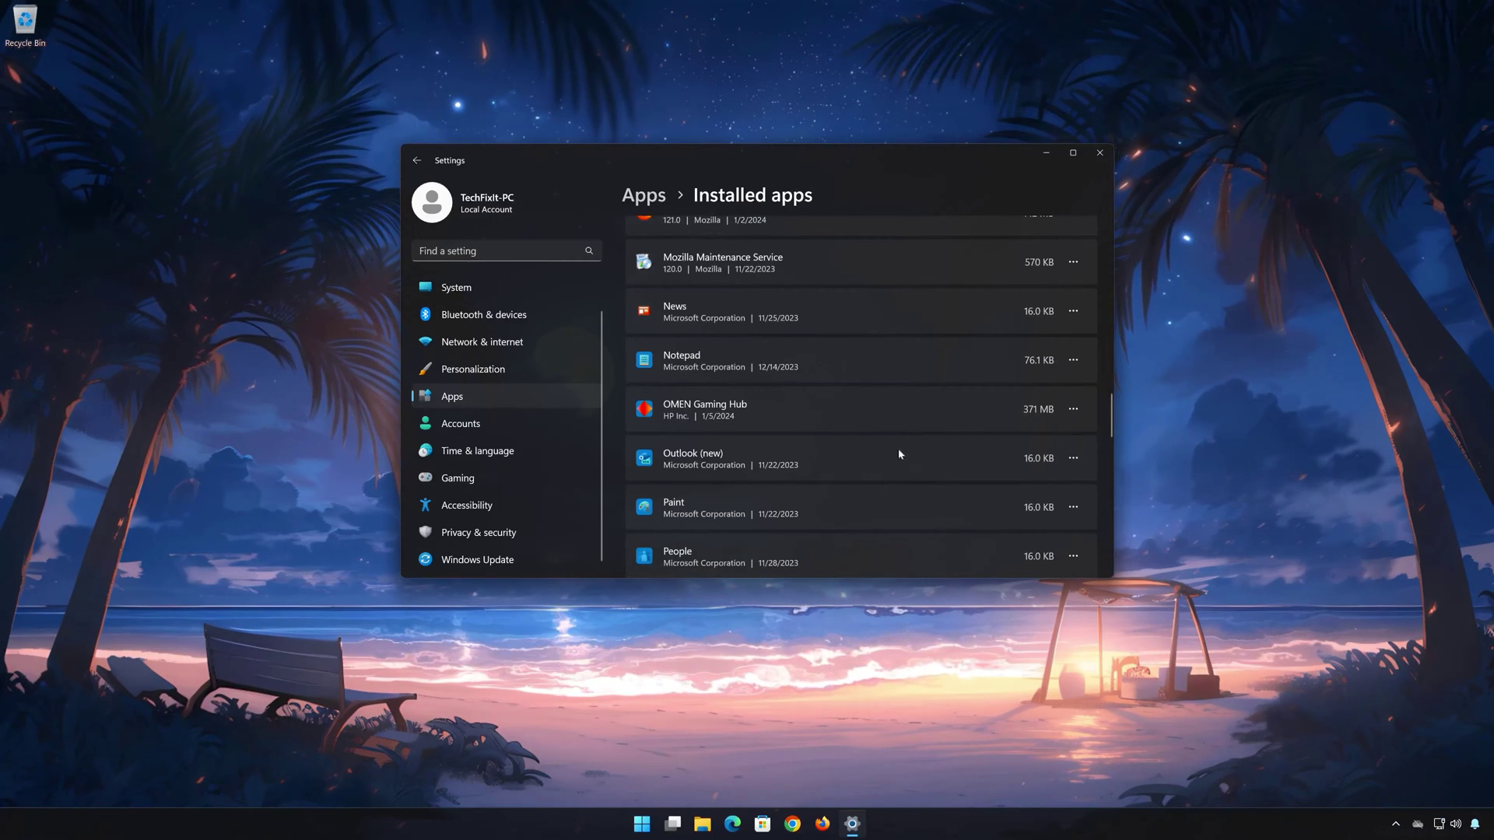
- Repair OMEN Gaming Hub from its advanced options and reset the app's data
click(1073, 409)
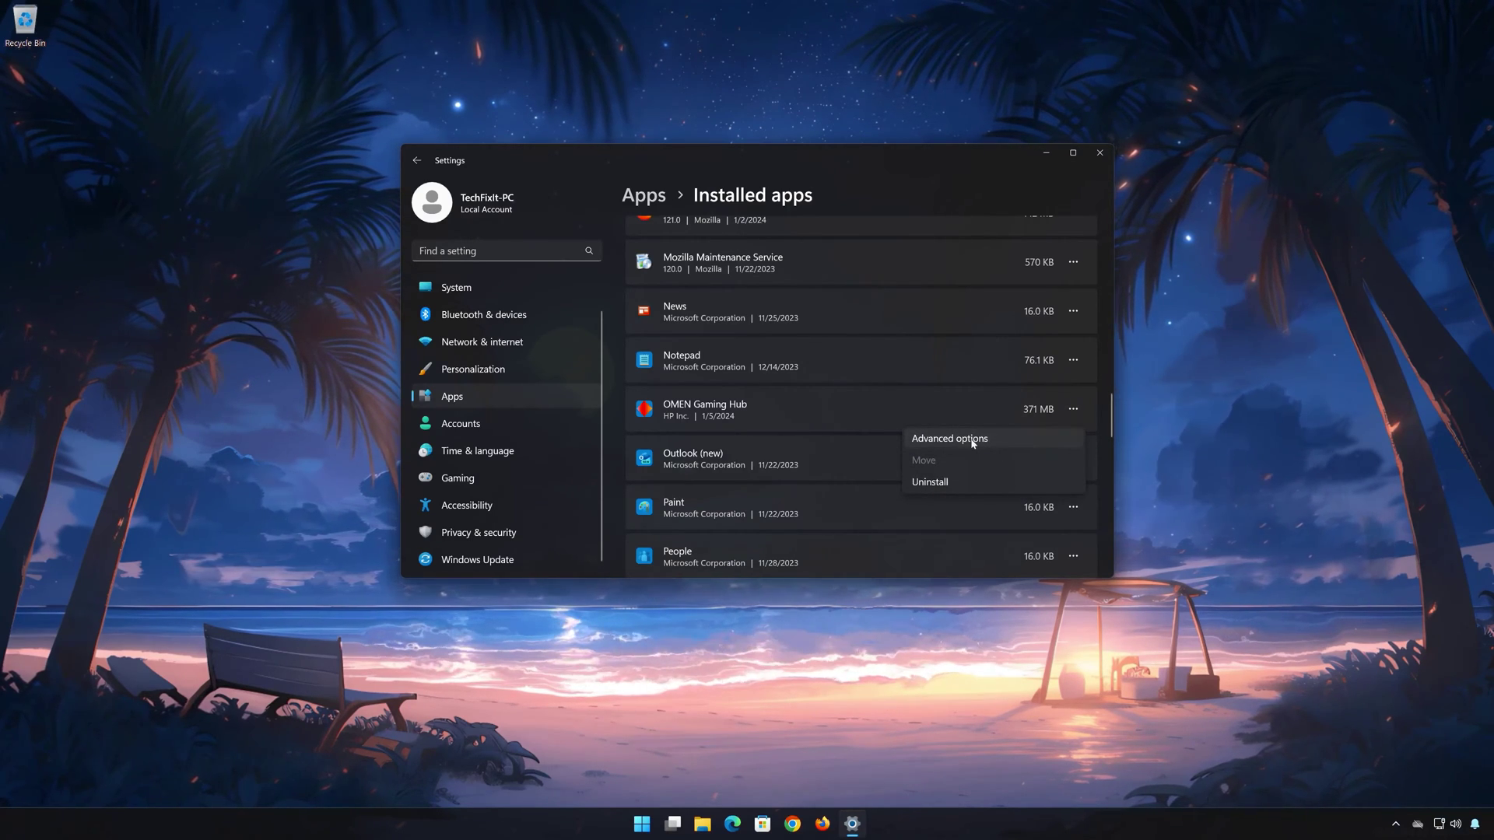
click(972, 440)
scroll(978, 427, down, 1)
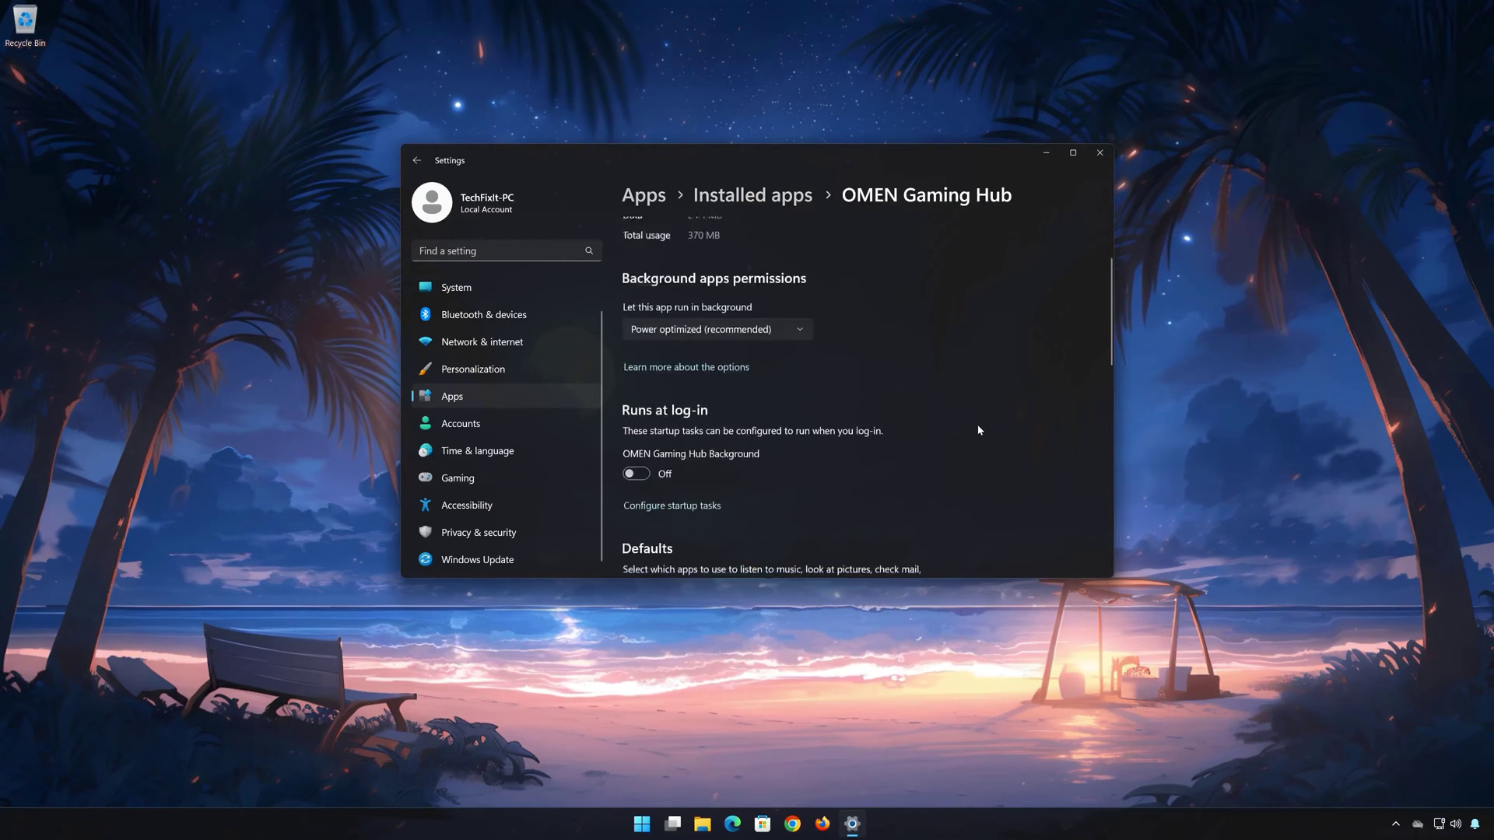
scroll(978, 428, down, 8)
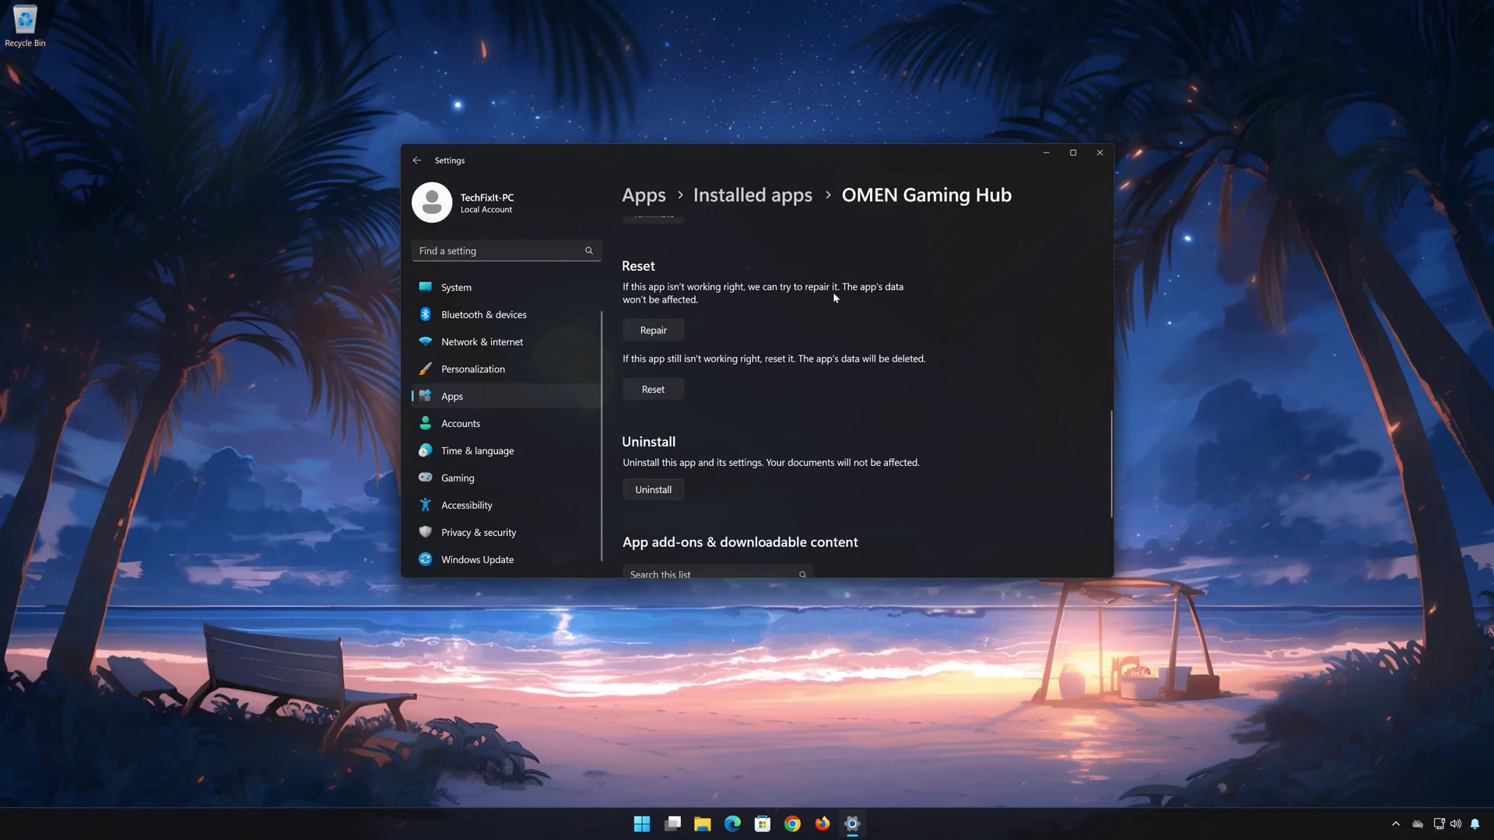
click(665, 332)
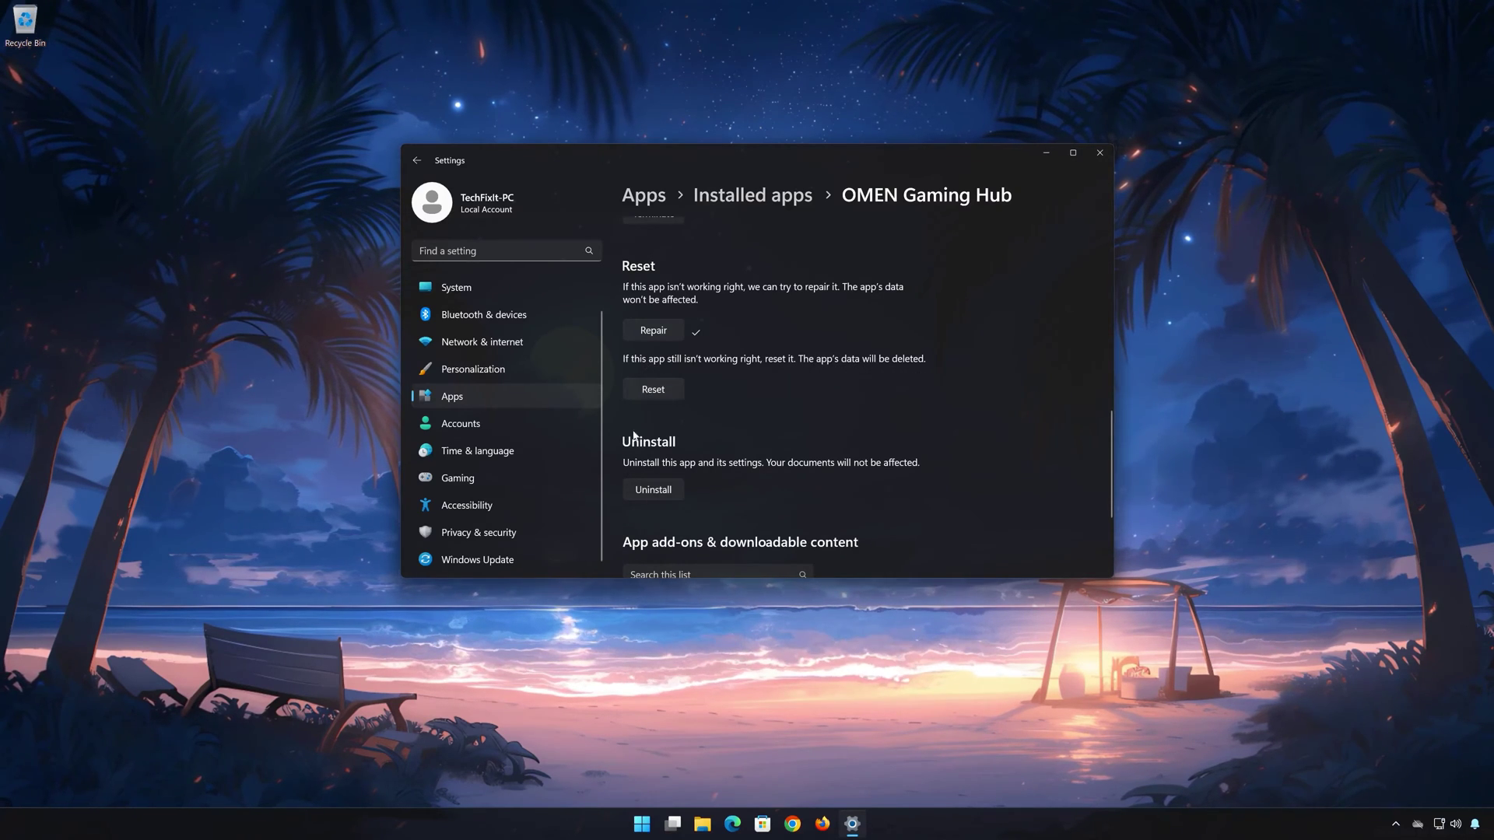
click(657, 397)
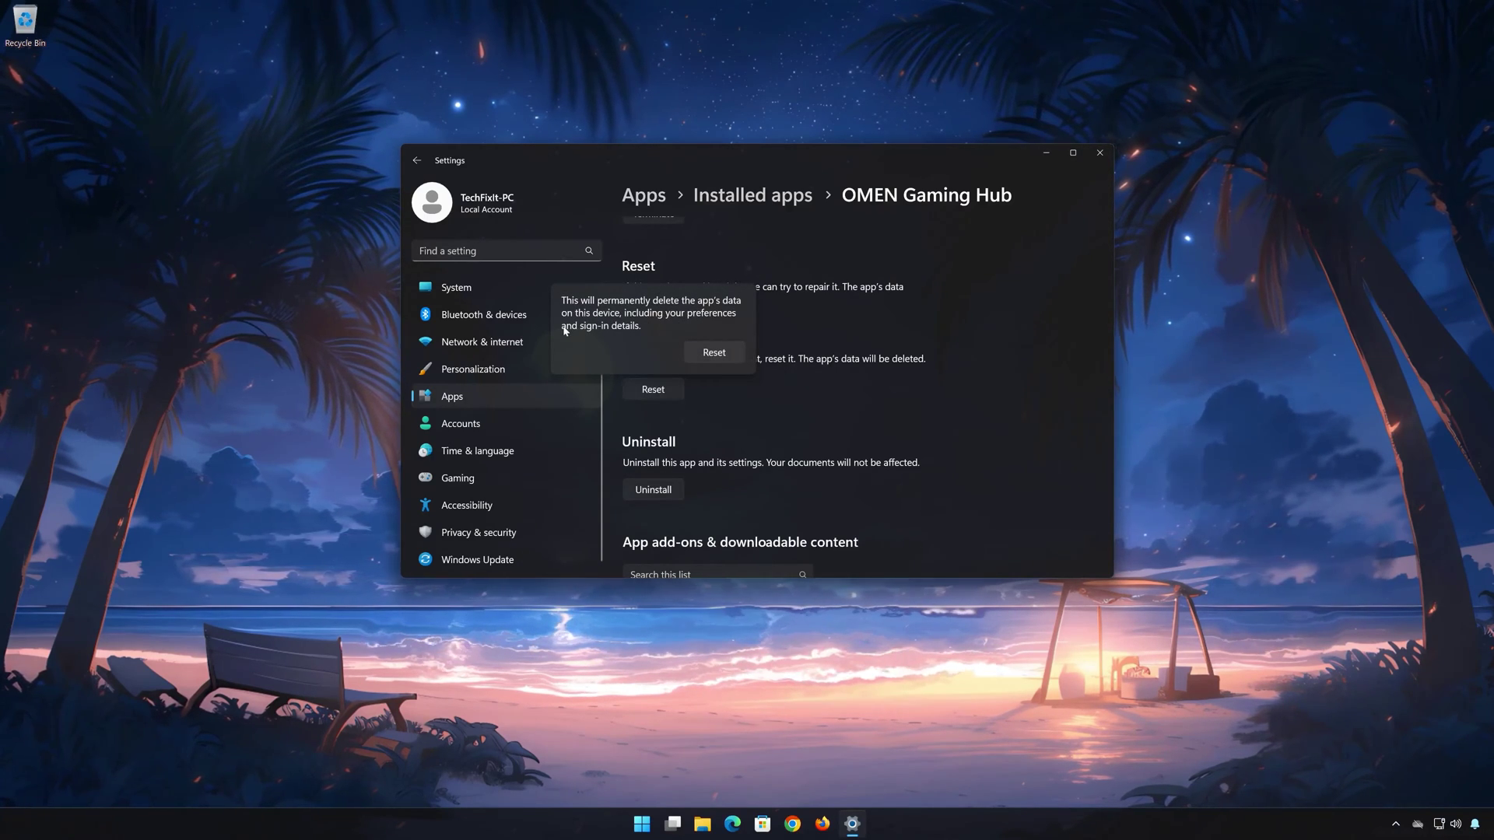
click(713, 353)
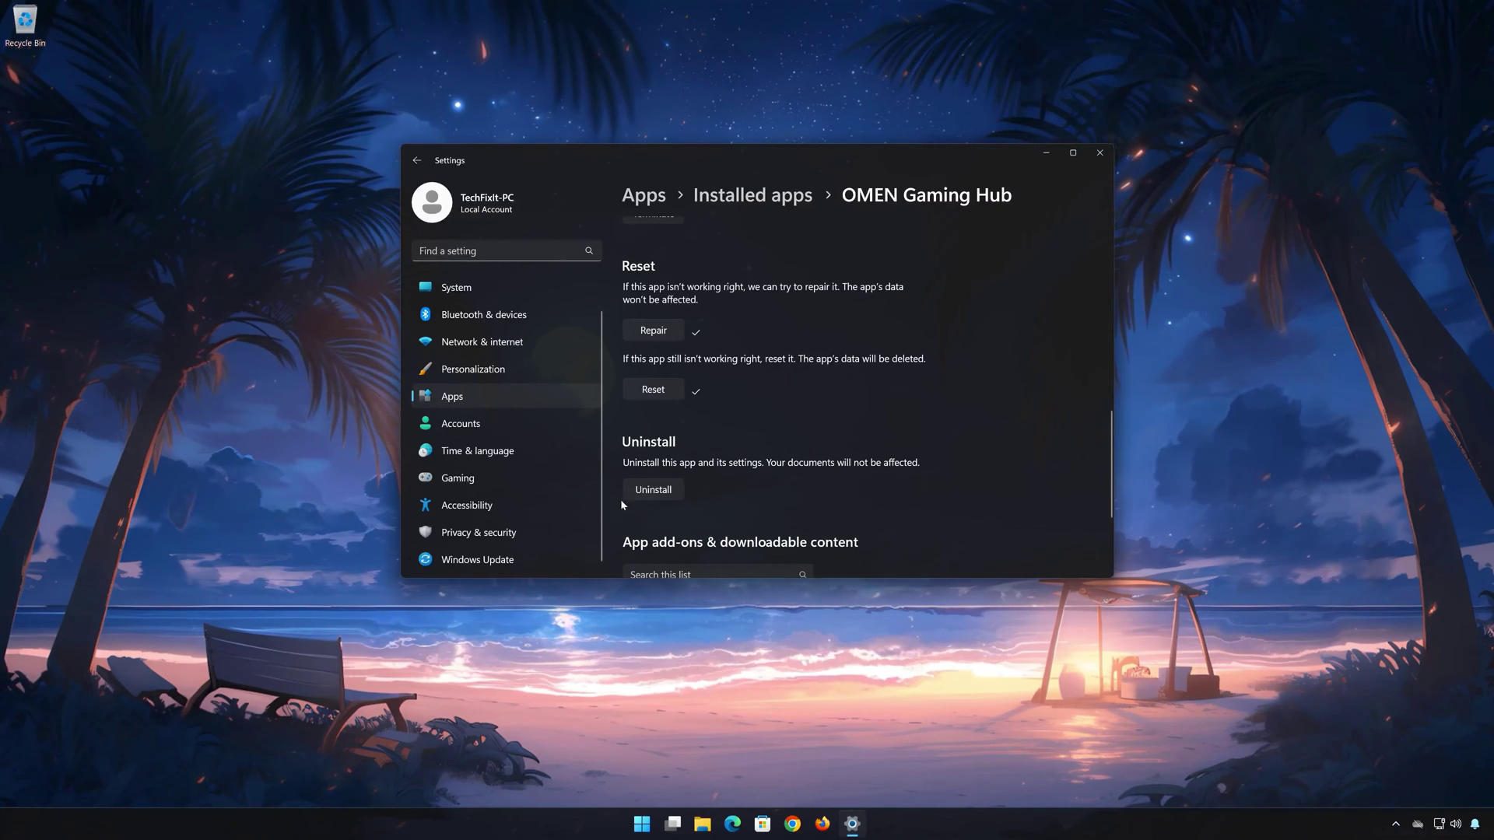
- Uninstall OMEN Gaming Hub and close the Settings window
click(658, 496)
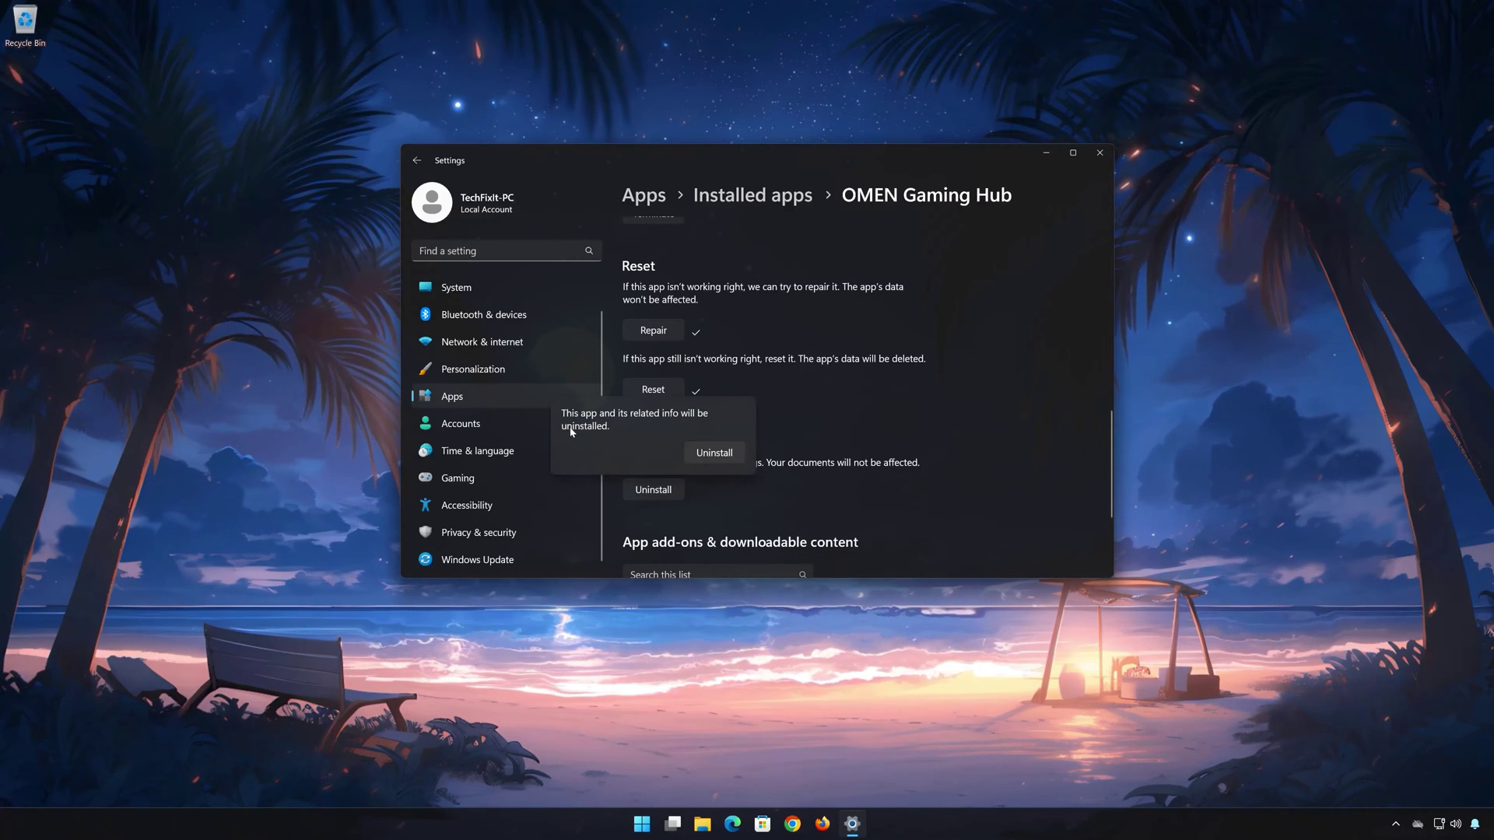
click(714, 452)
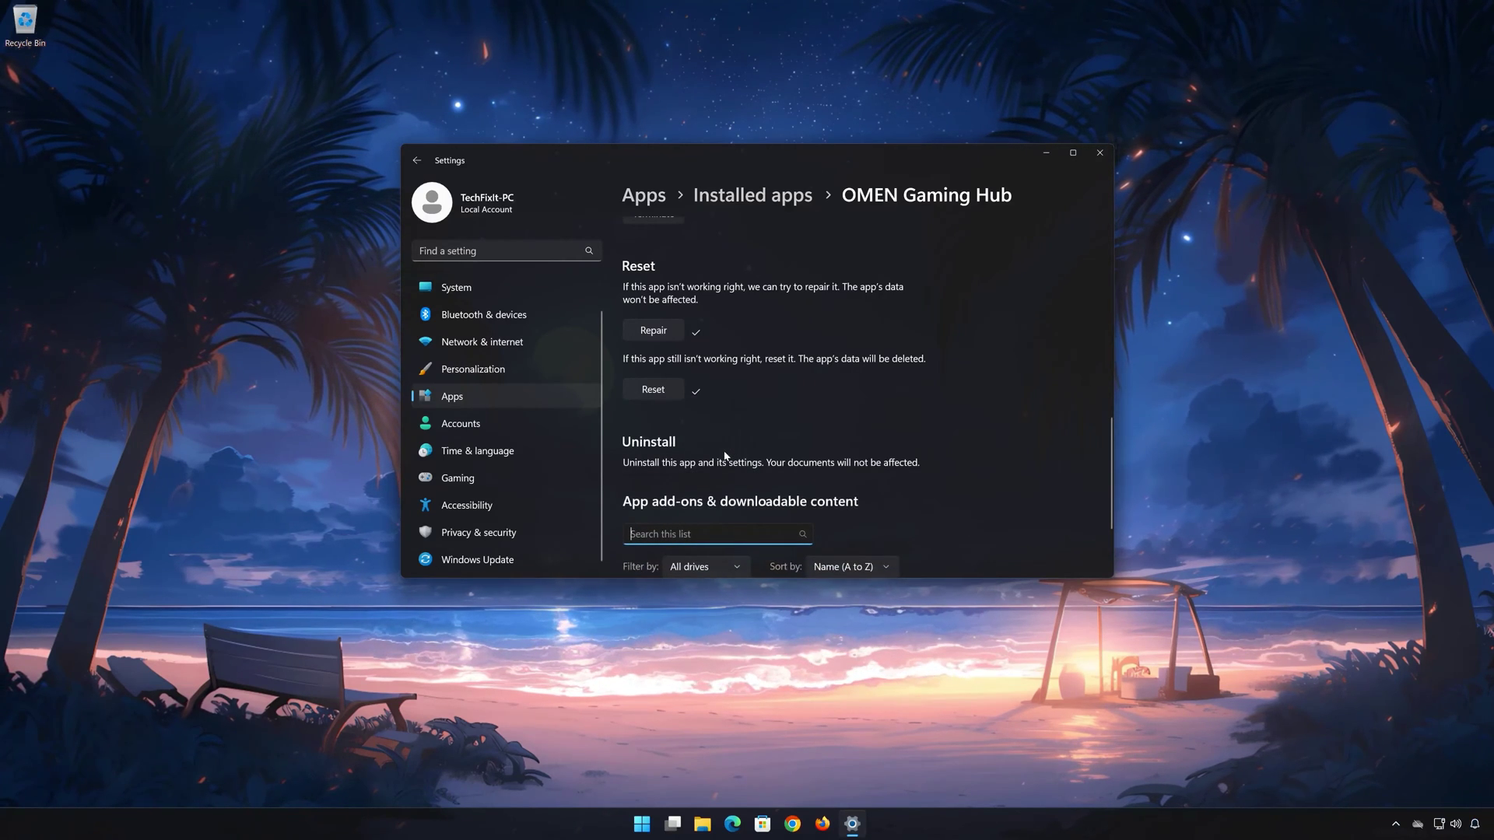
click(1104, 154)
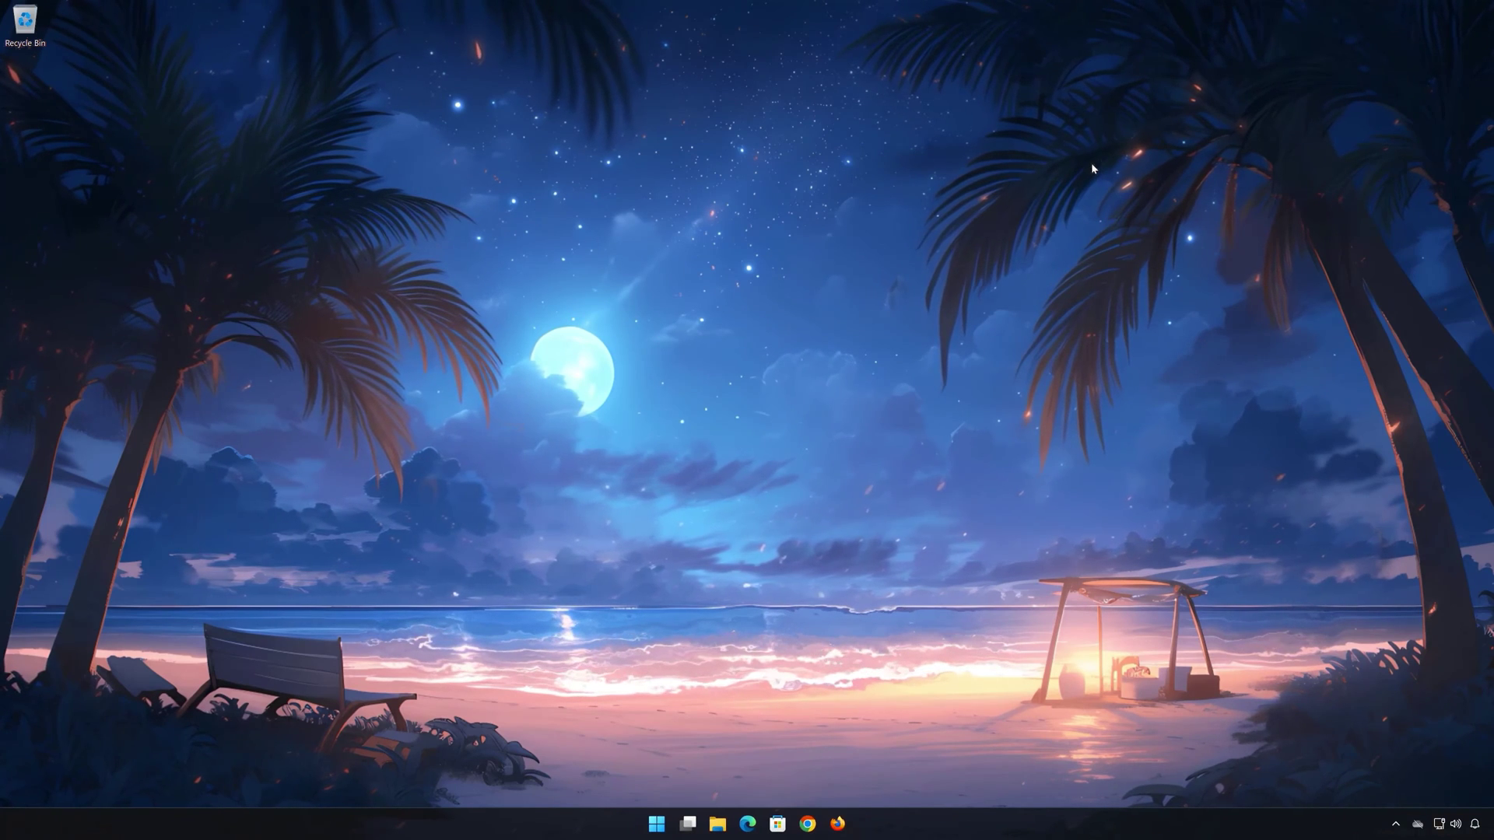
- Search Microsoft Store for "omen gam" and install the OMEN Gaming Hub app
click(779, 829)
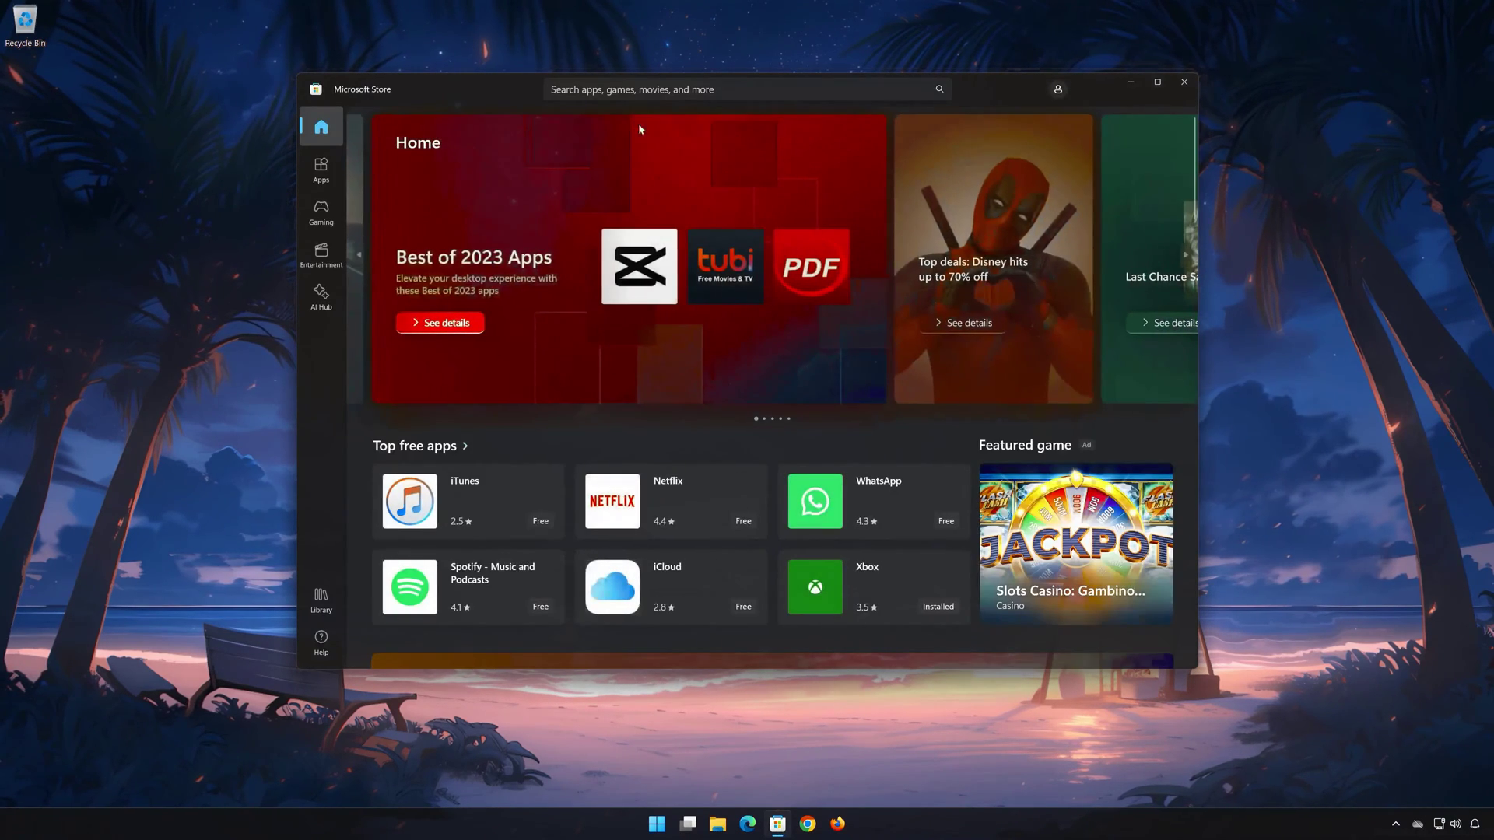
click(668, 88)
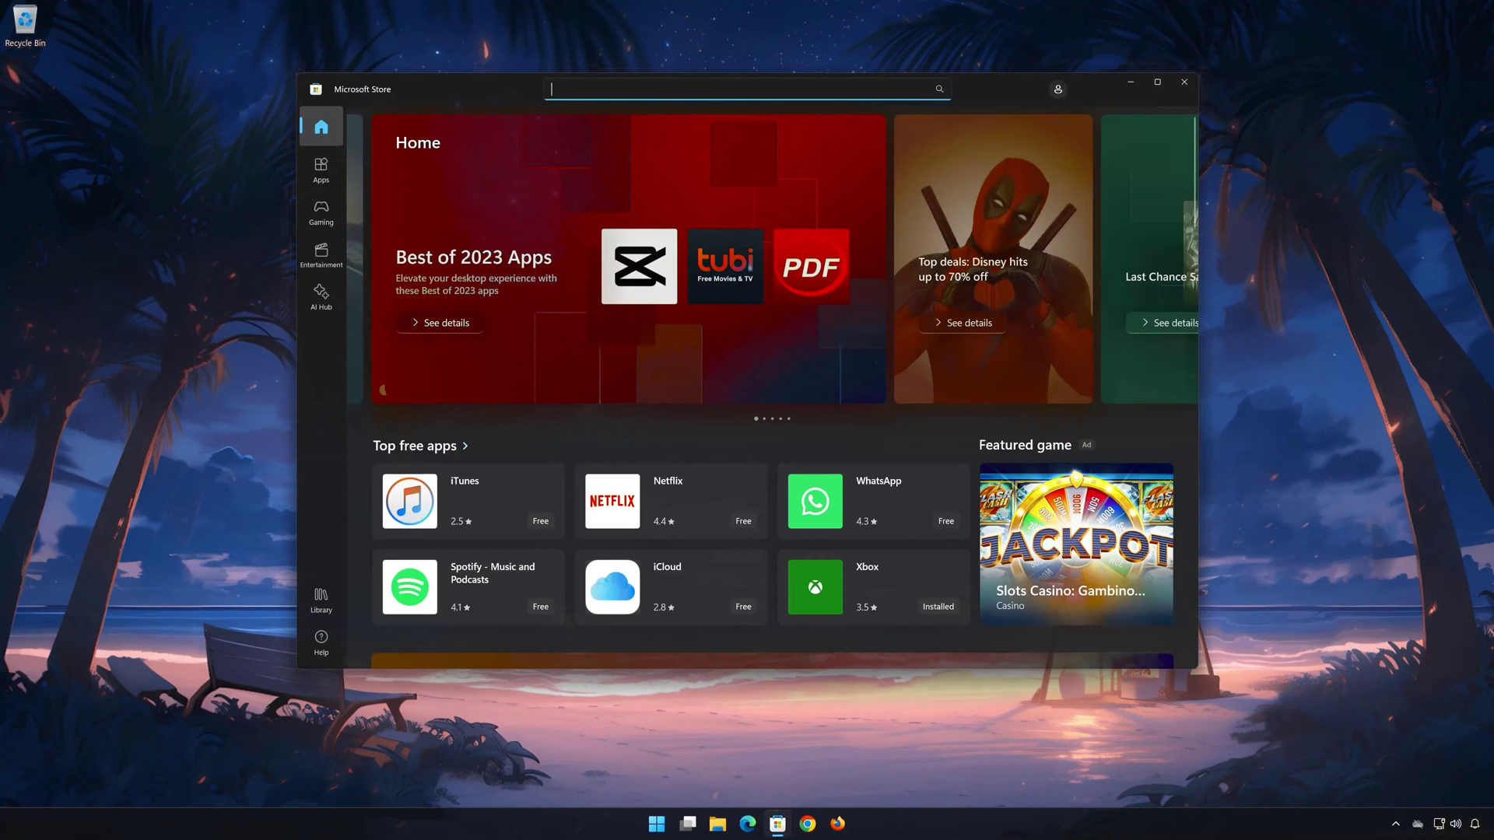
text(omen)
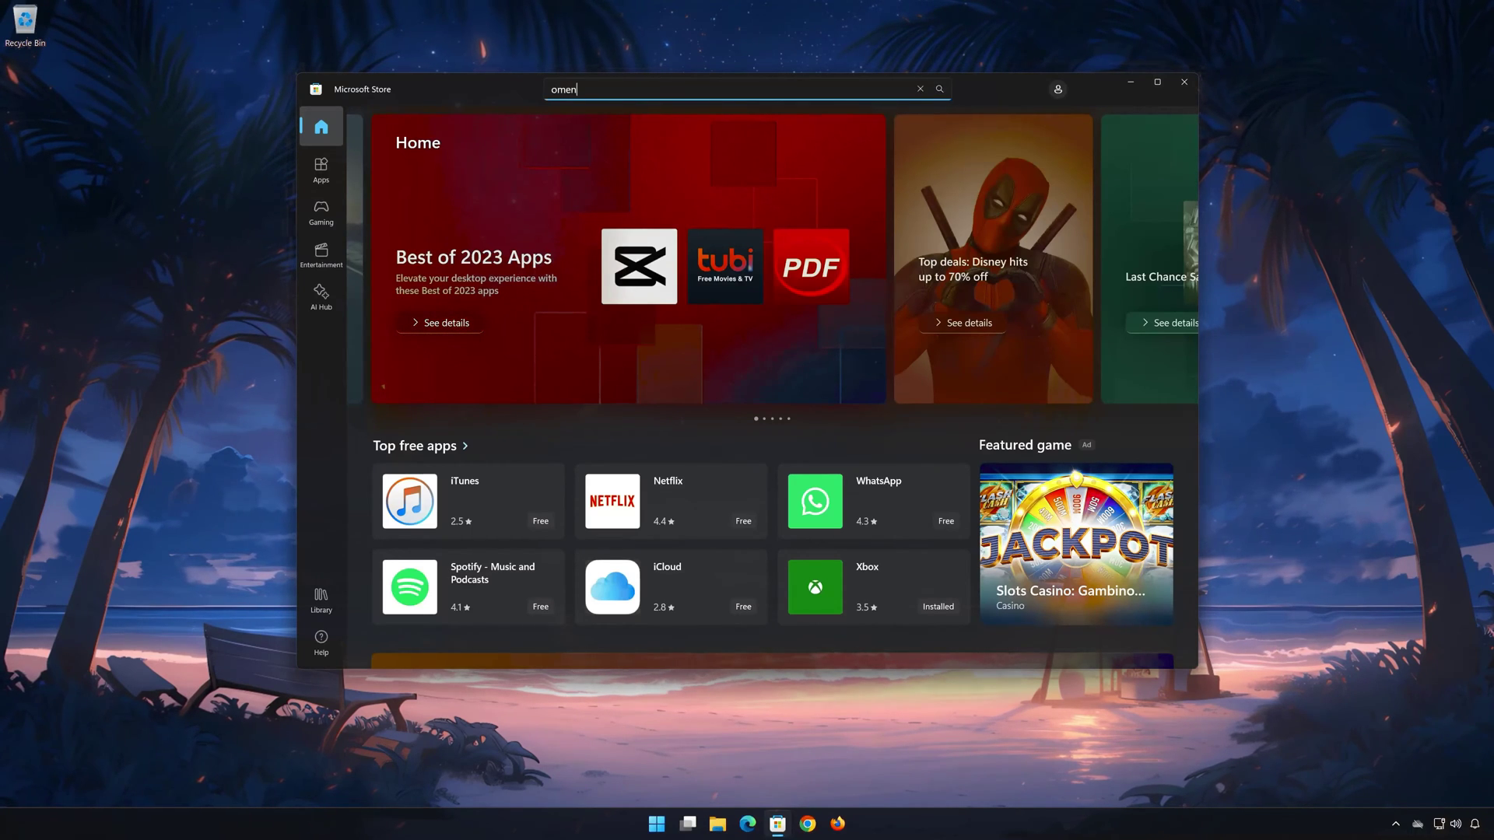
text( ga)
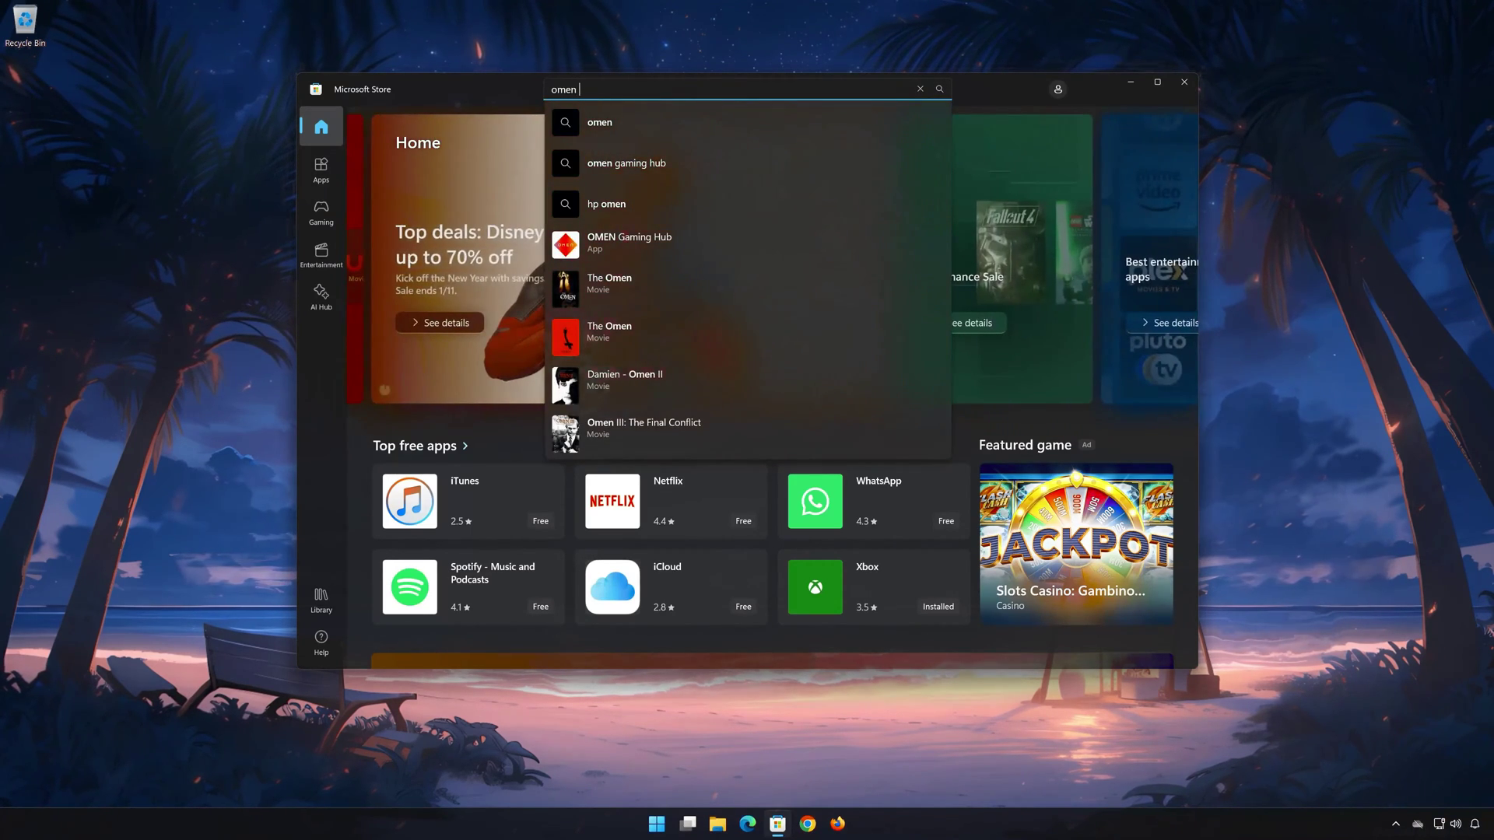
text(m)
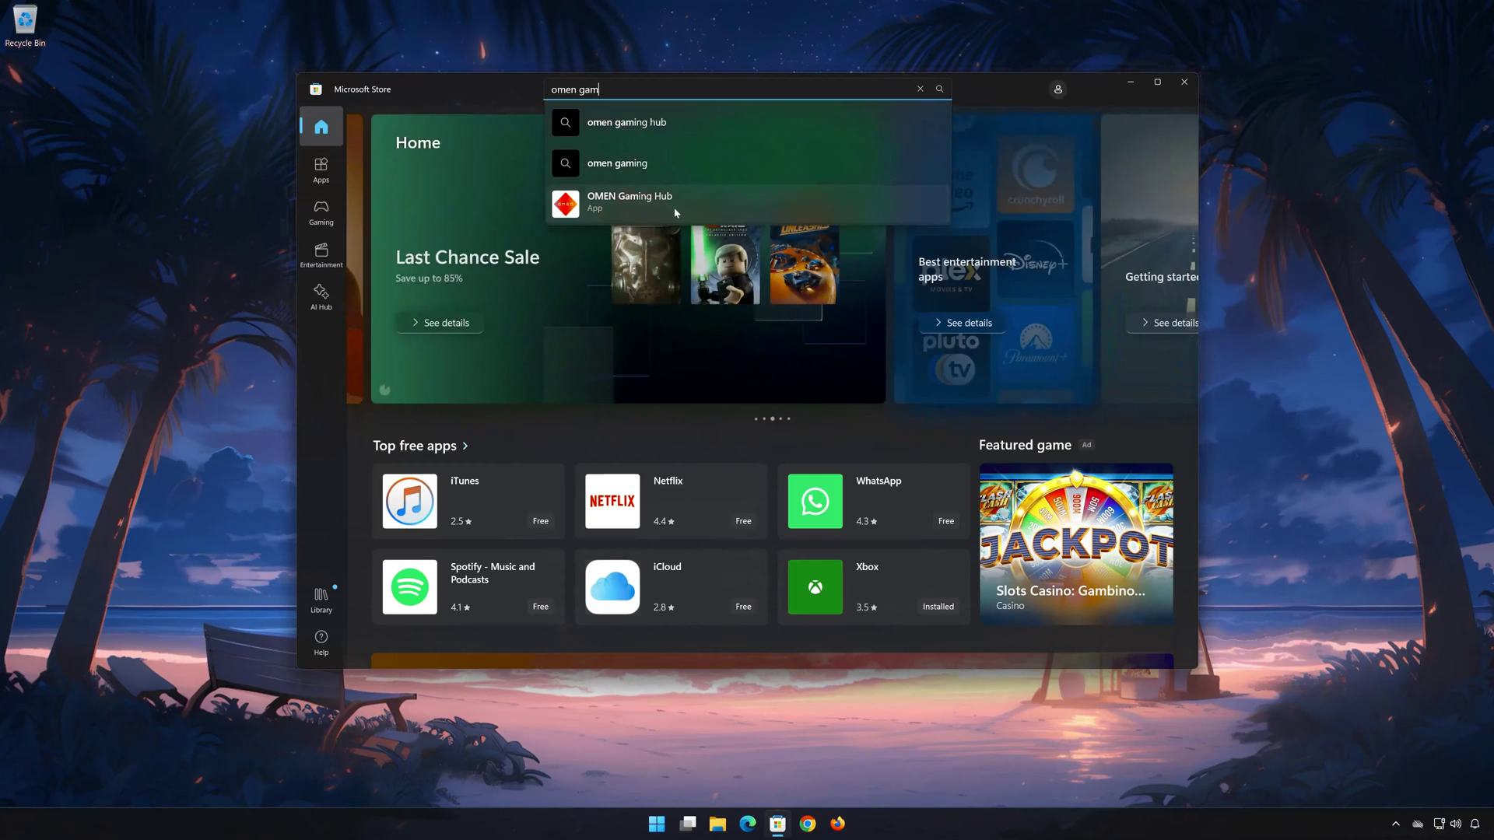
click(674, 207)
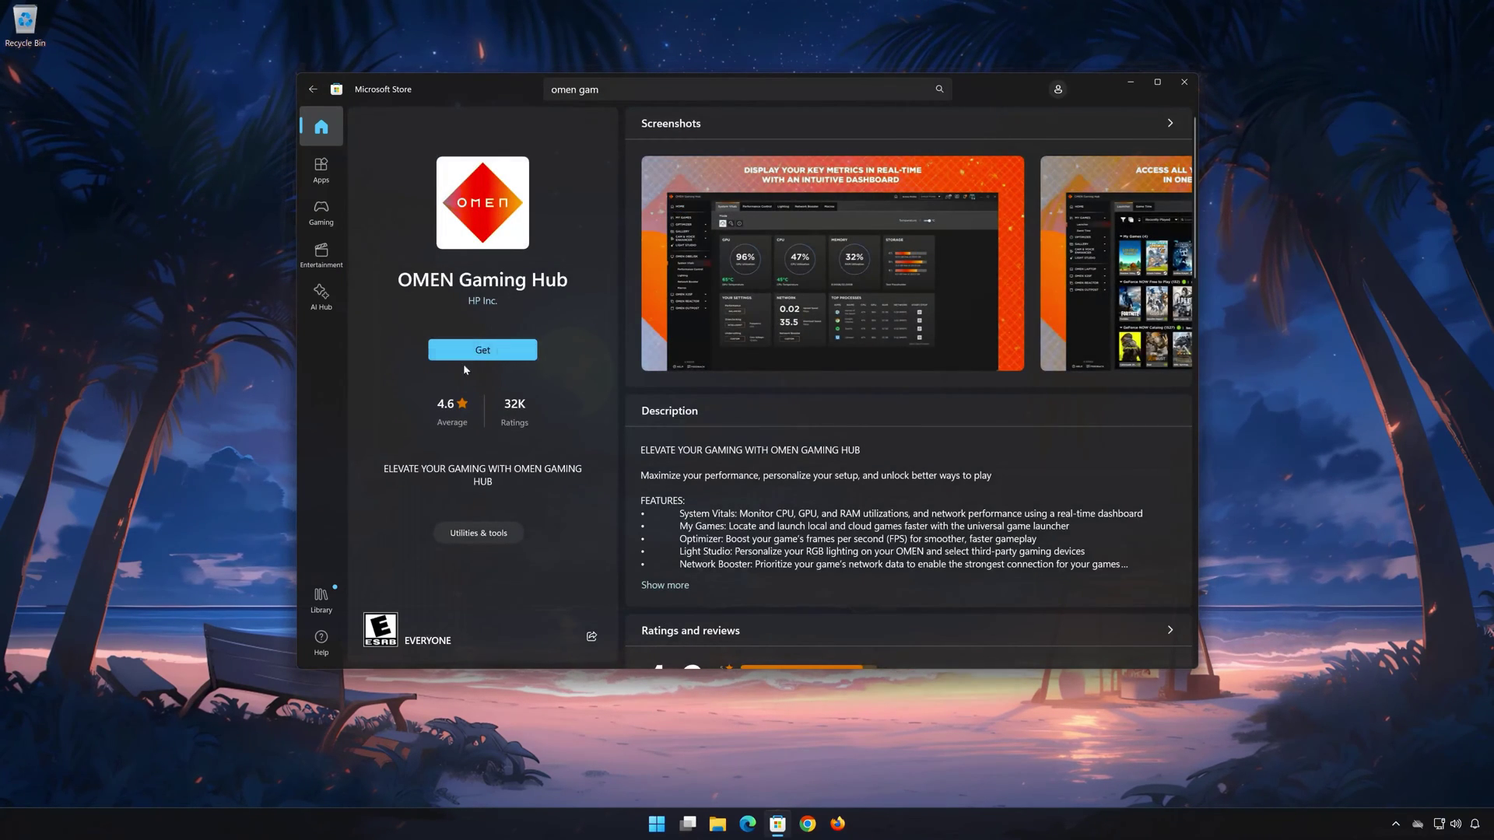
click(482, 351)
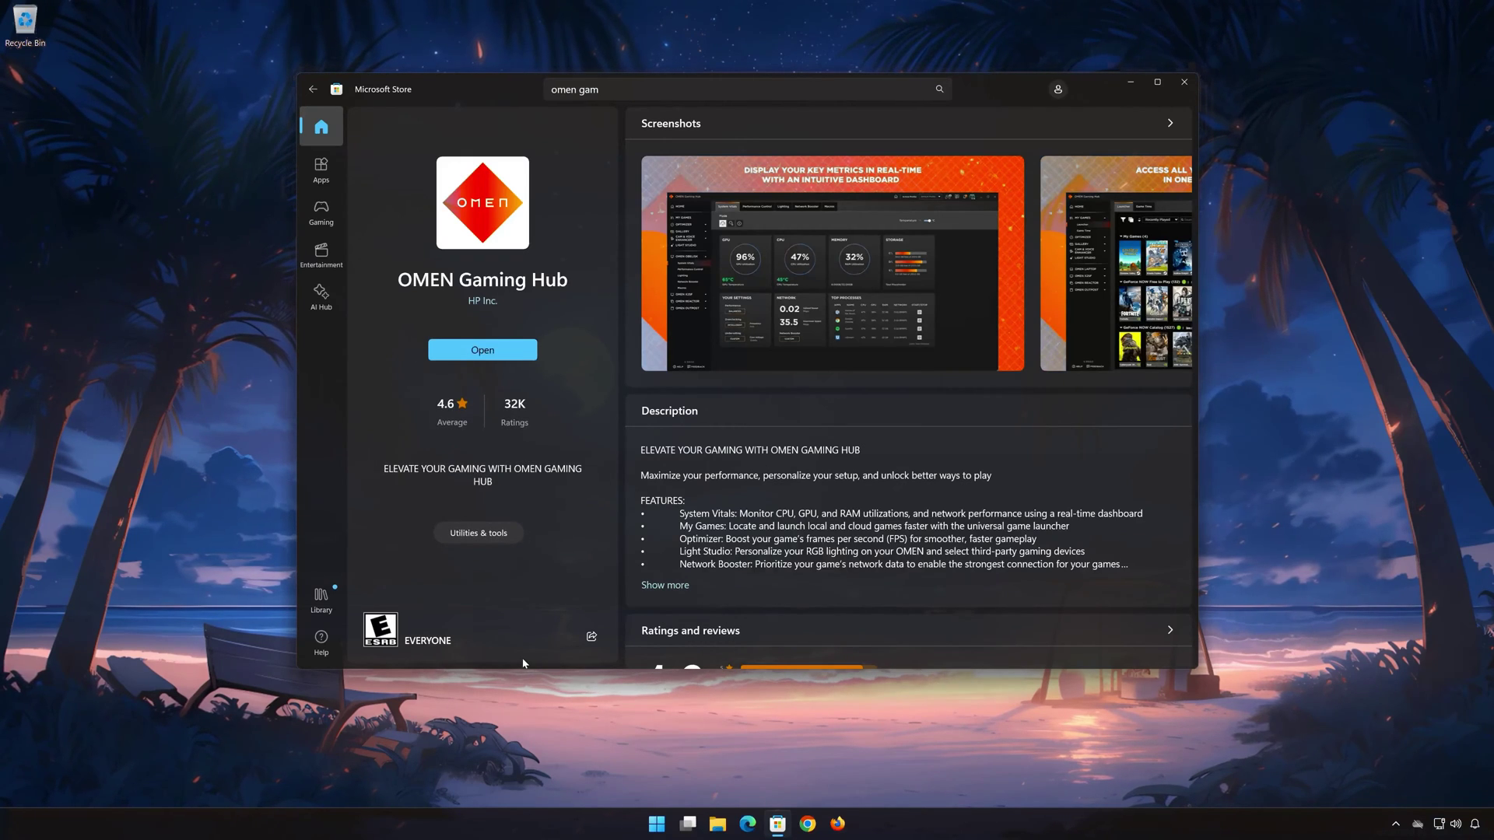
- Launch OMEN Gaming Hub, proceed past its introduction and accept all data collection options
click(496, 354)
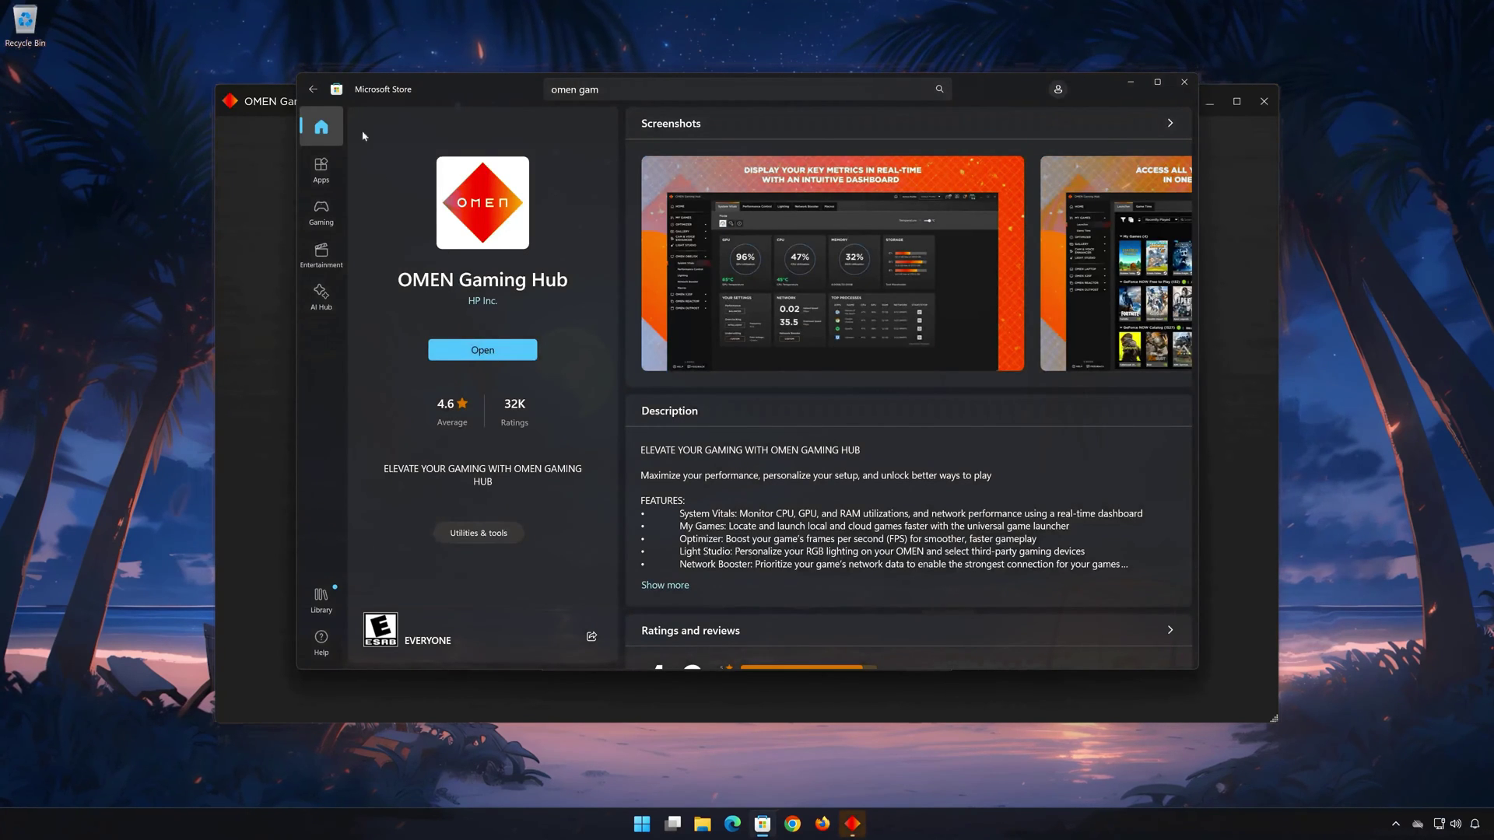
click(277, 114)
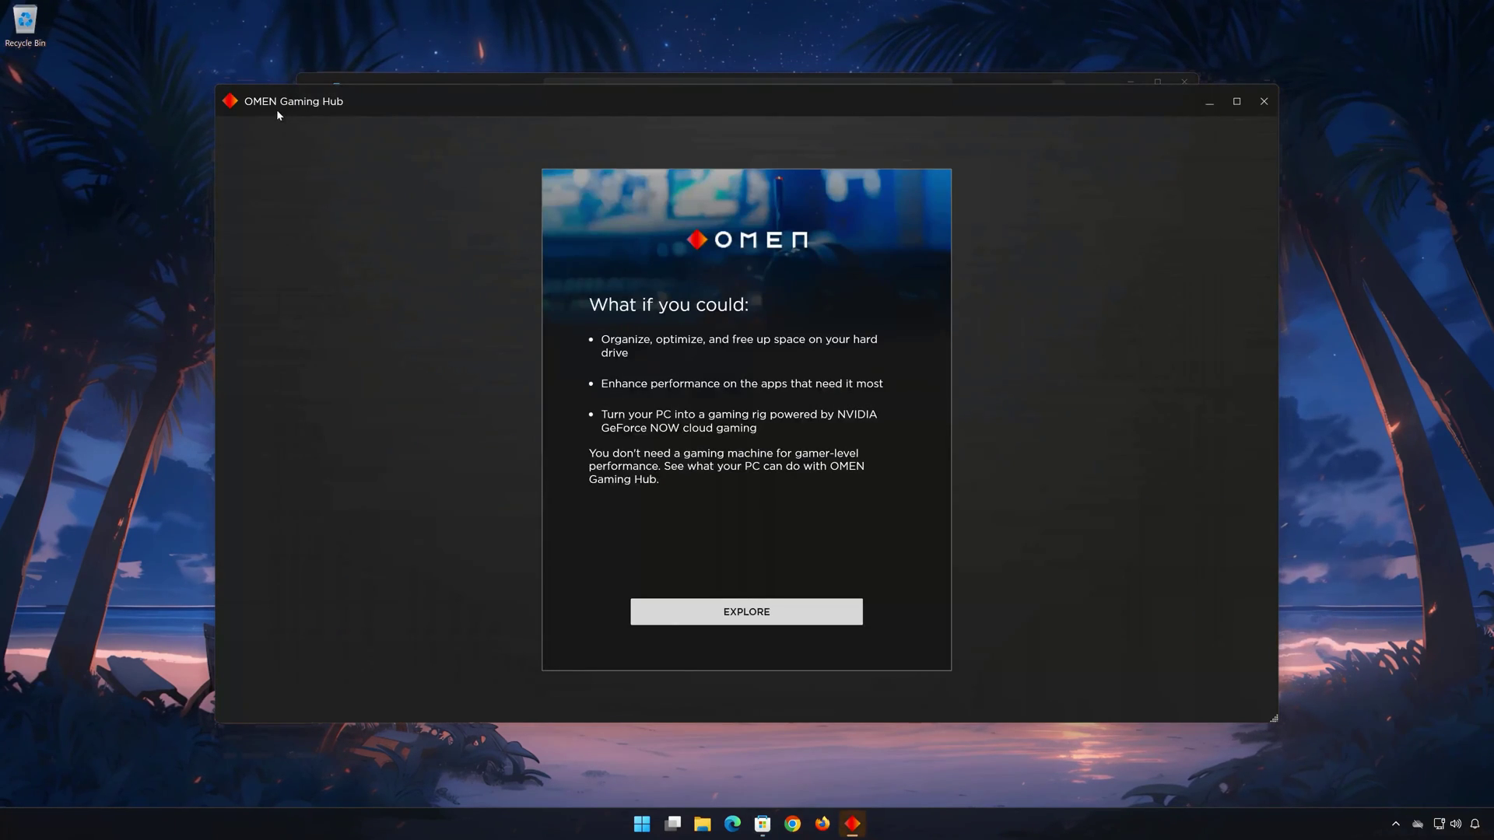
click(795, 622)
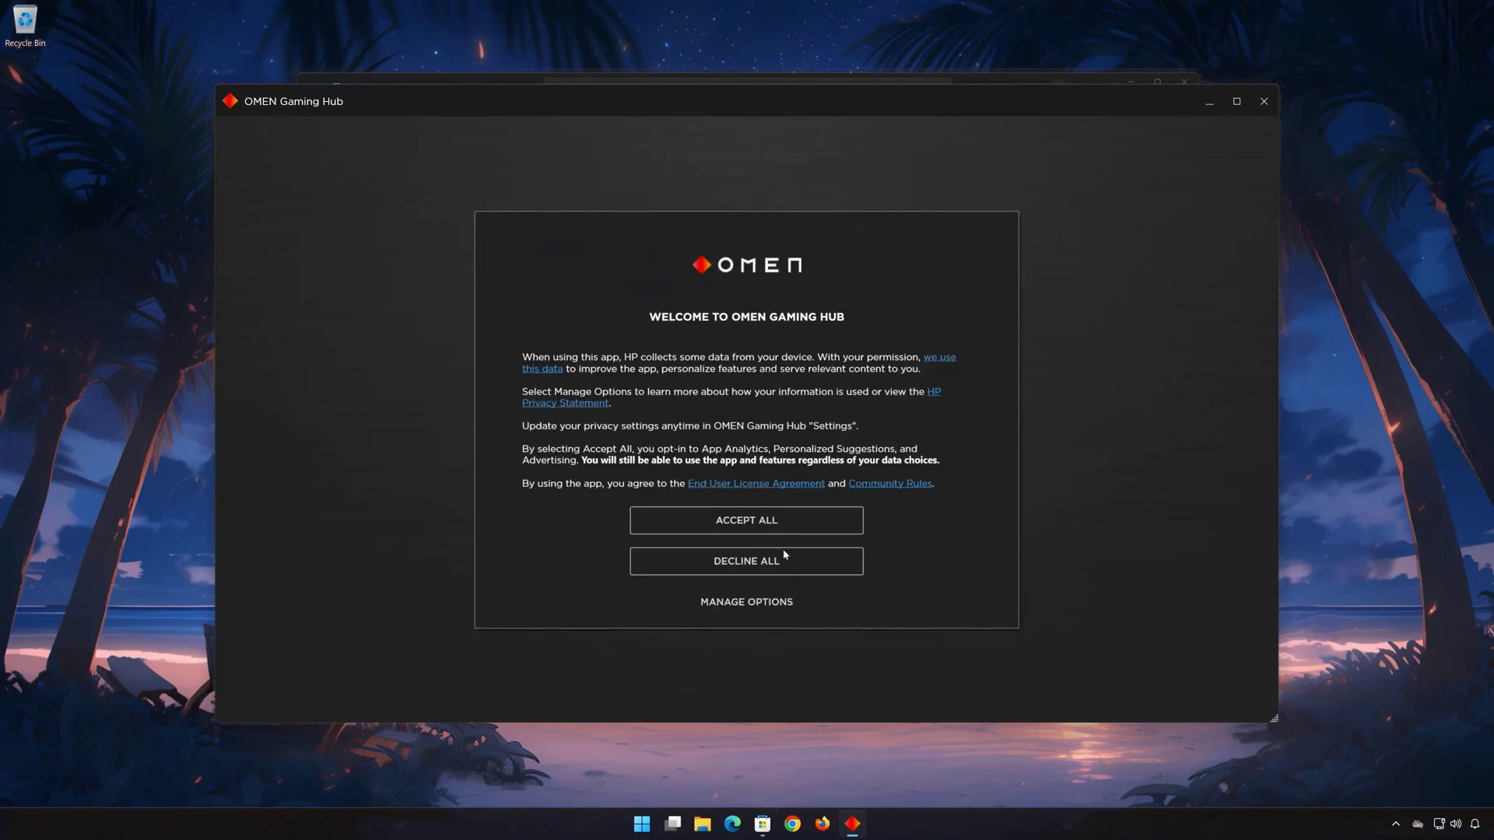
click(775, 523)
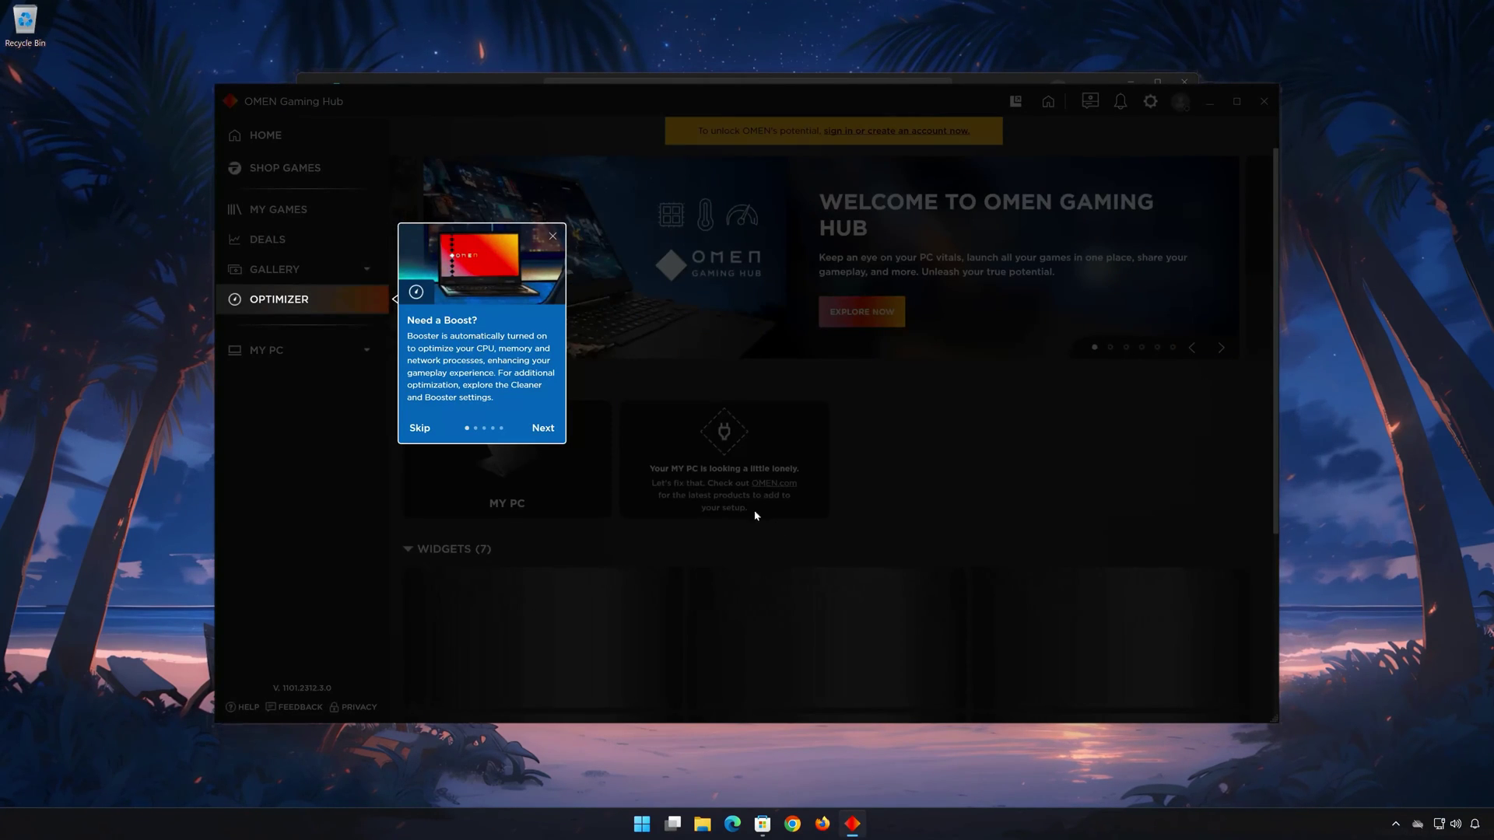
- Go through the OMEN Gaming Hub welcome tour to its end and close the Microsoft Store window
click(543, 428)
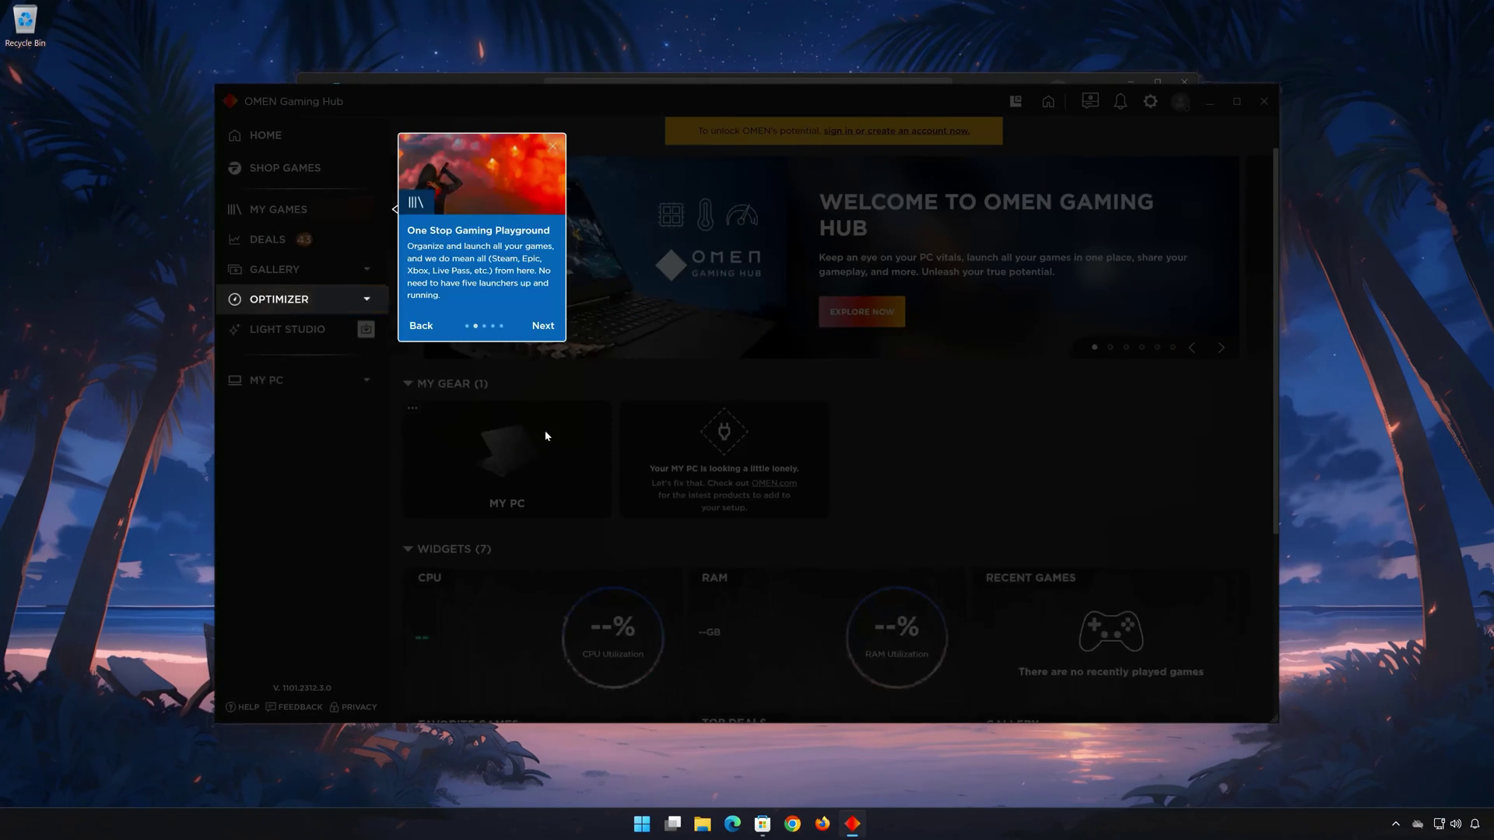
click(543, 327)
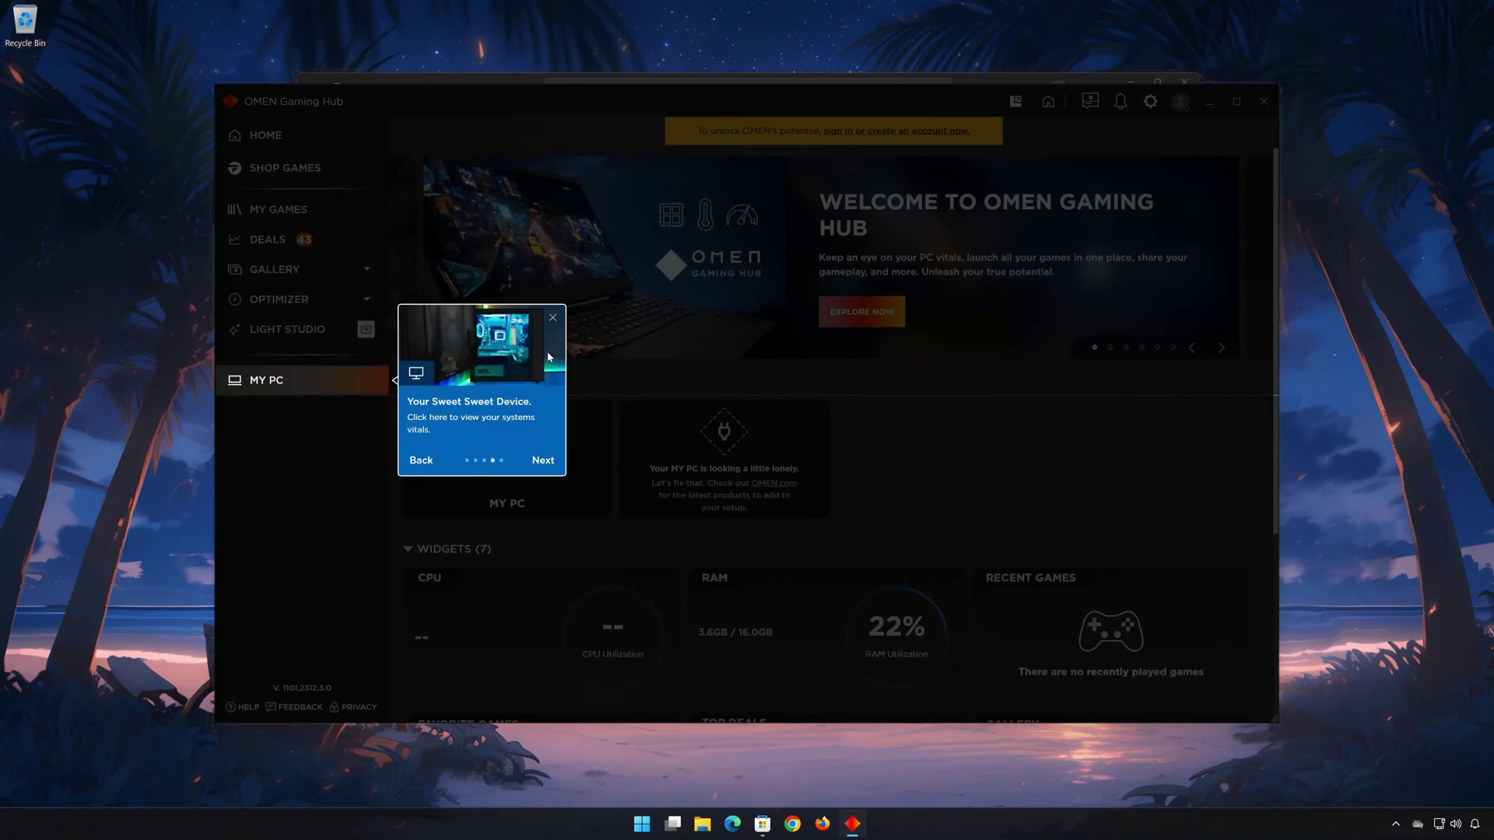
click(543, 461)
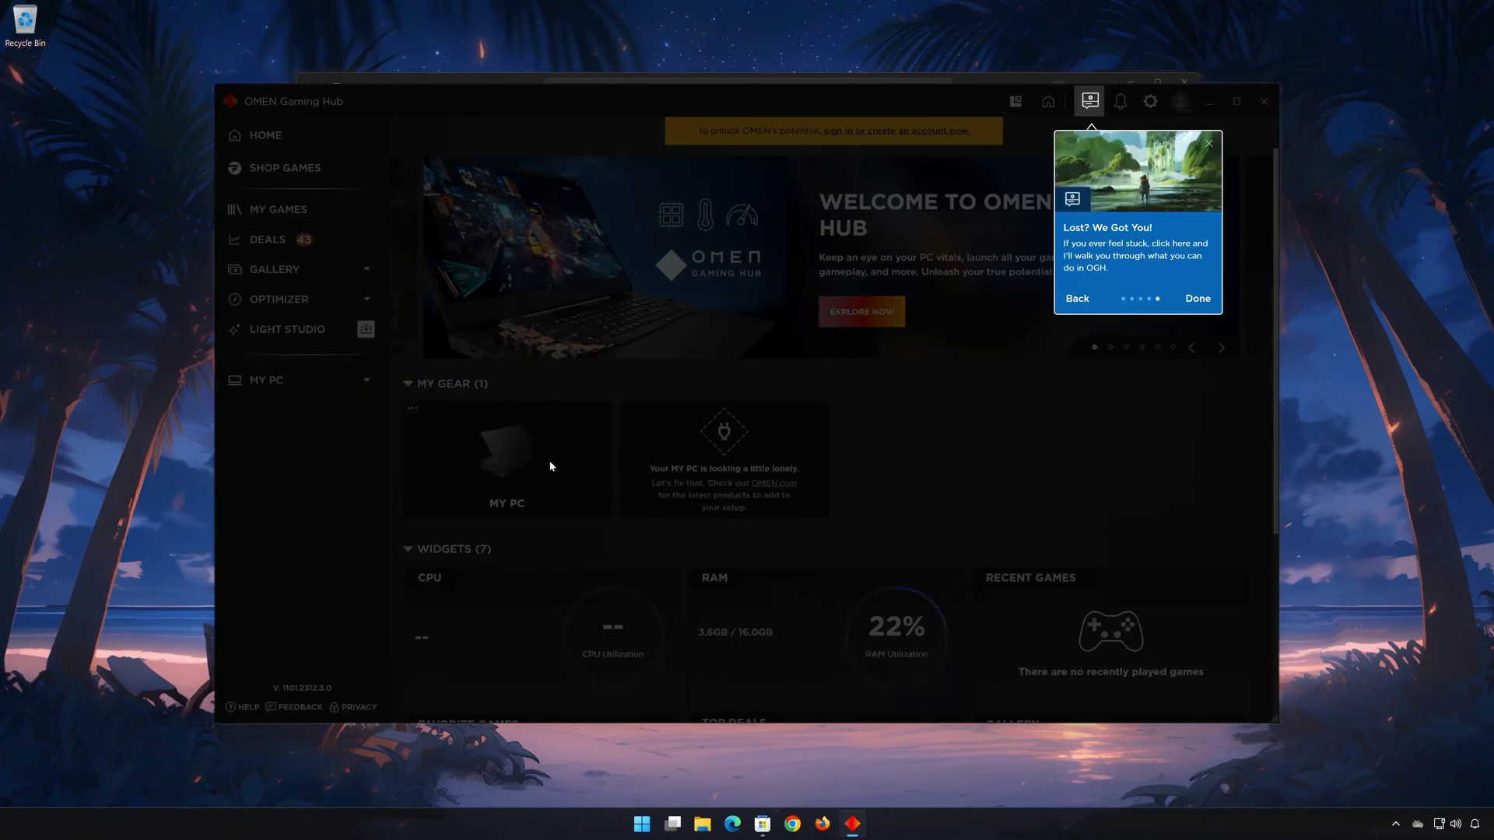
click(1197, 298)
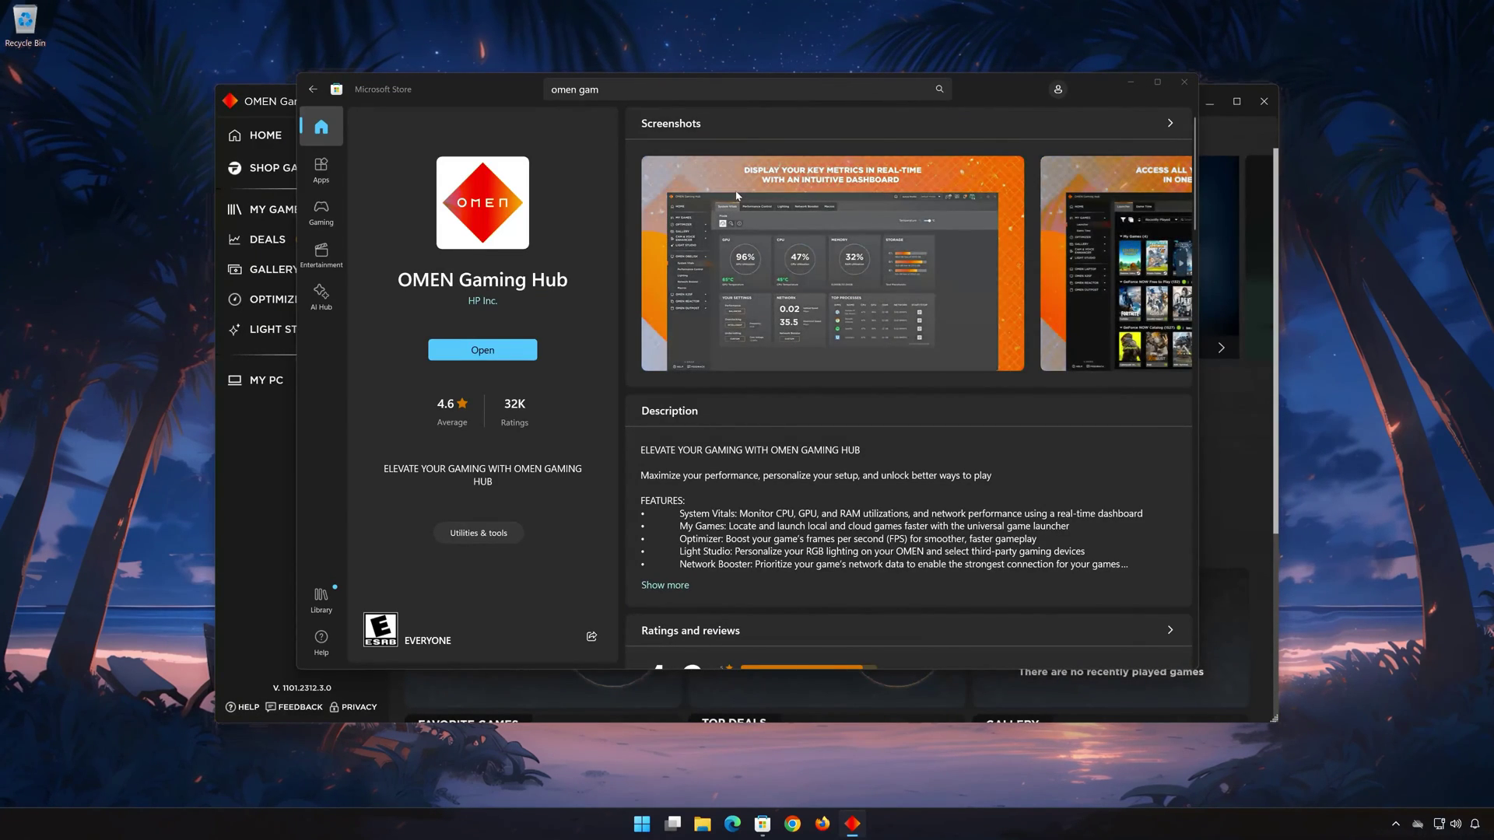
click(1184, 81)
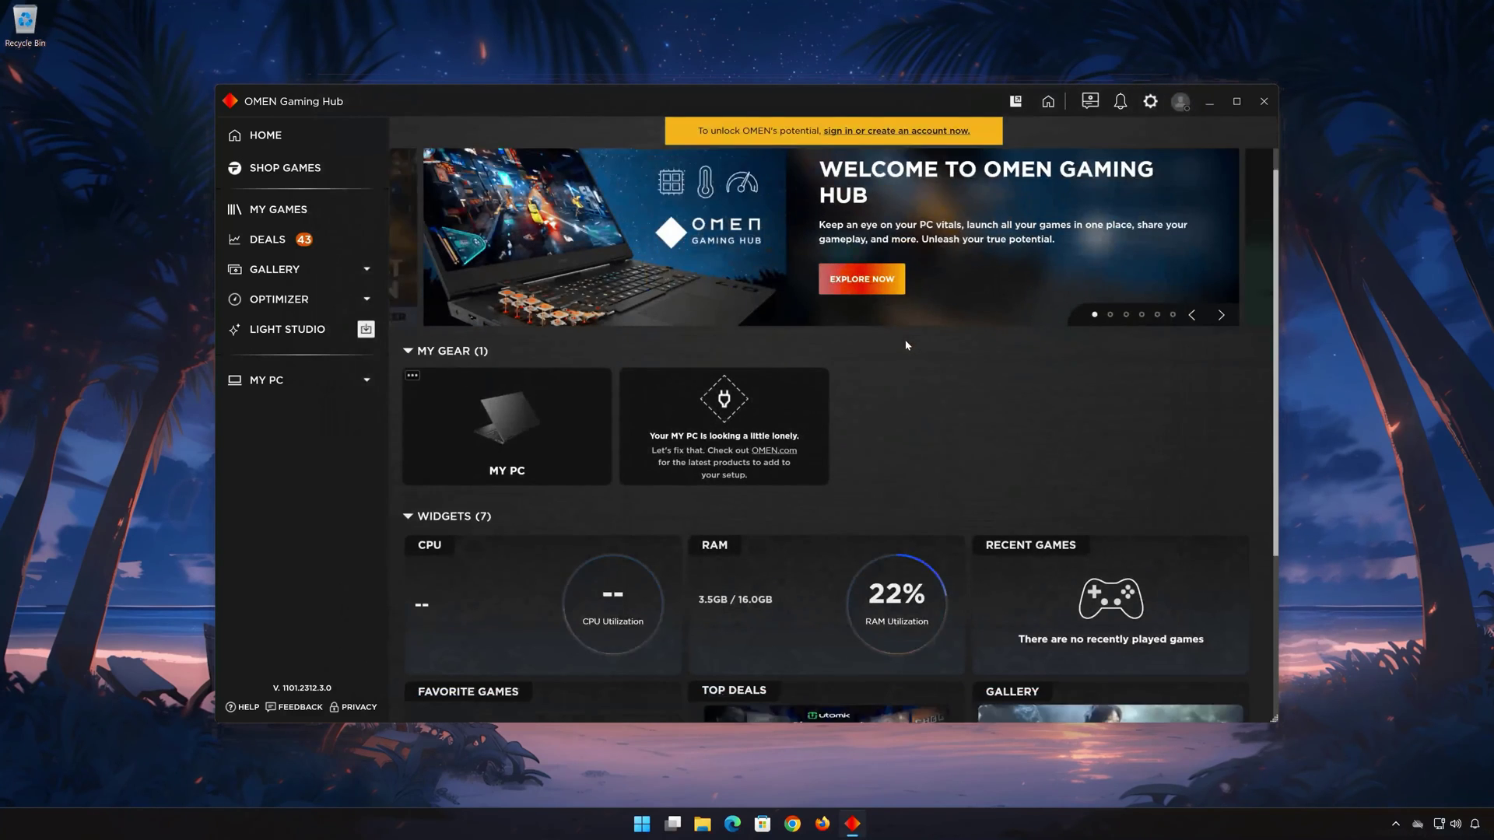
- Look through the home page's widgets and the first few featured banners
scroll(906, 344, down, 1)
scroll(904, 343, down, 2)
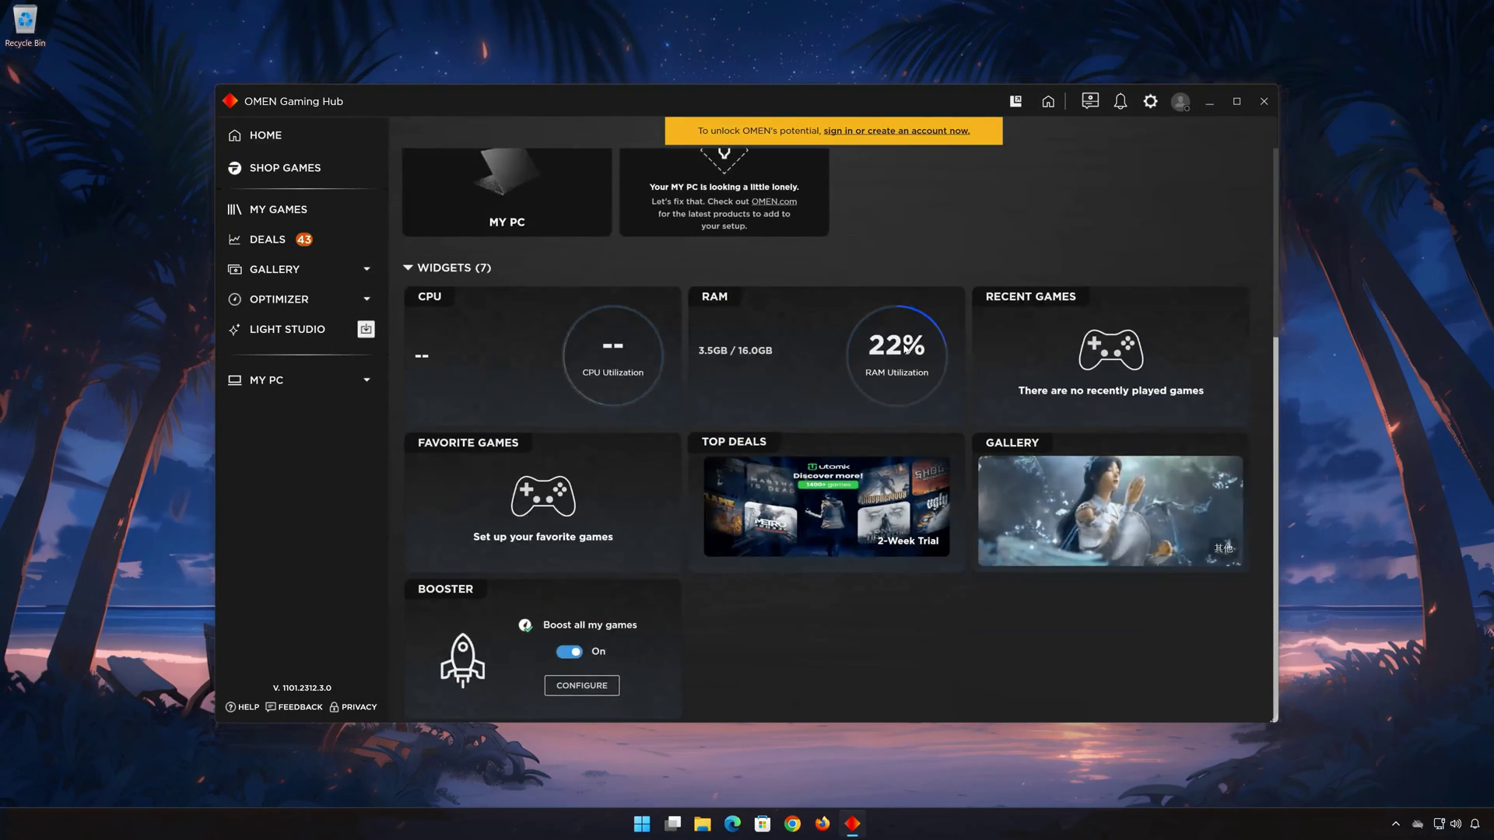
scroll(903, 343, up, 3)
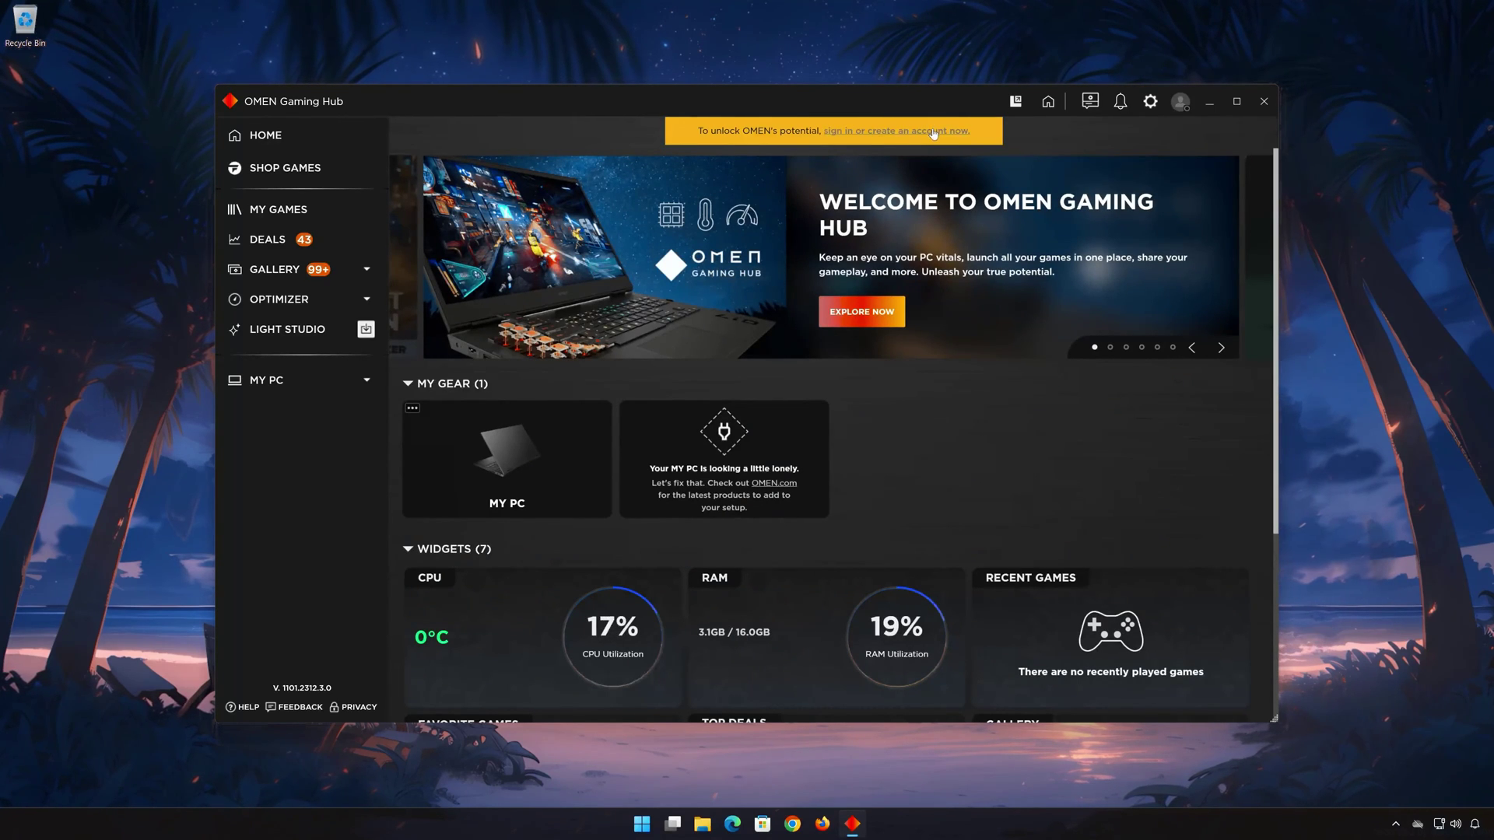
click(1221, 349)
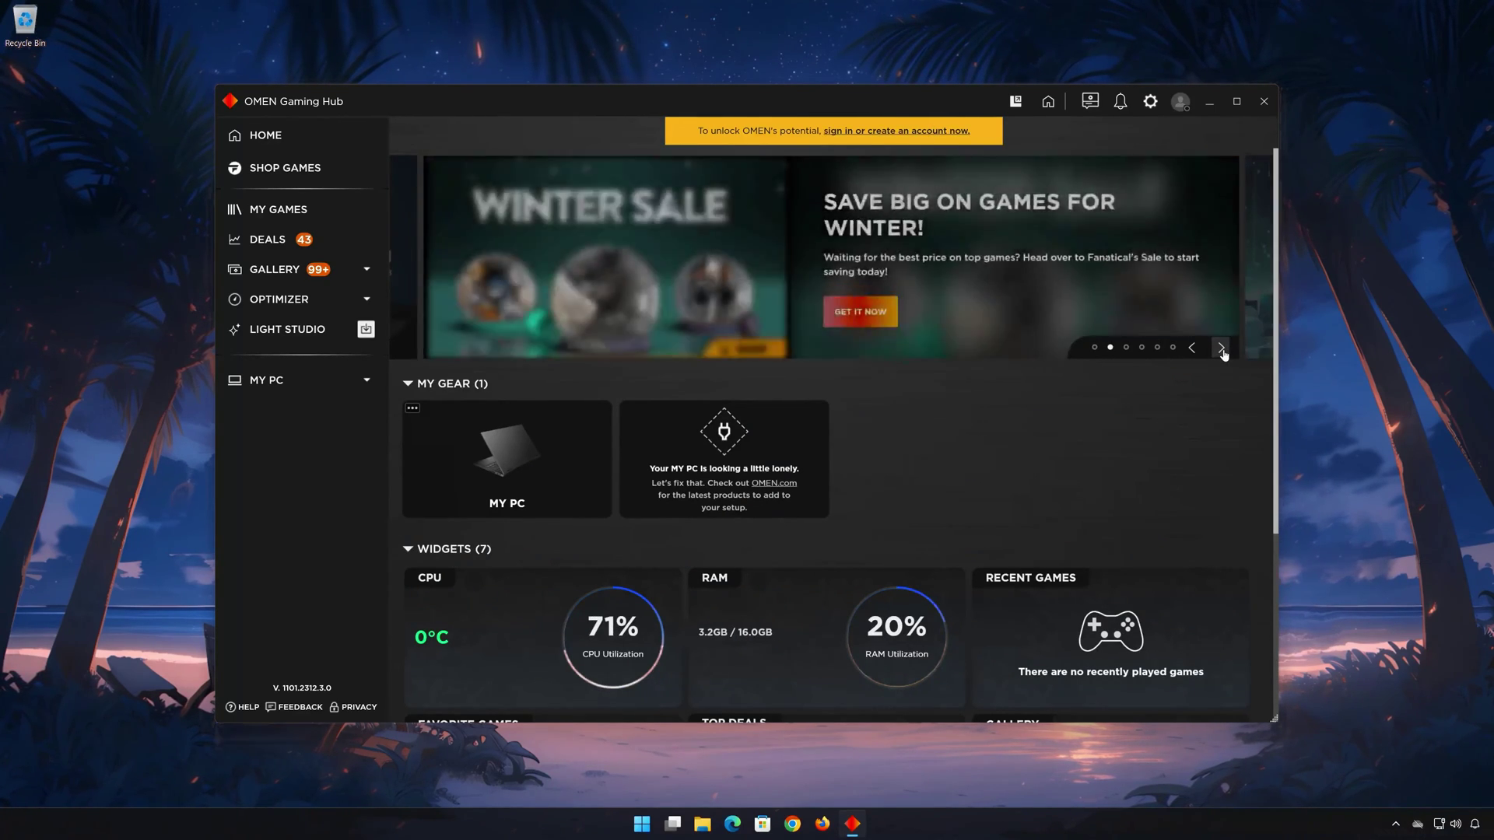
click(1221, 348)
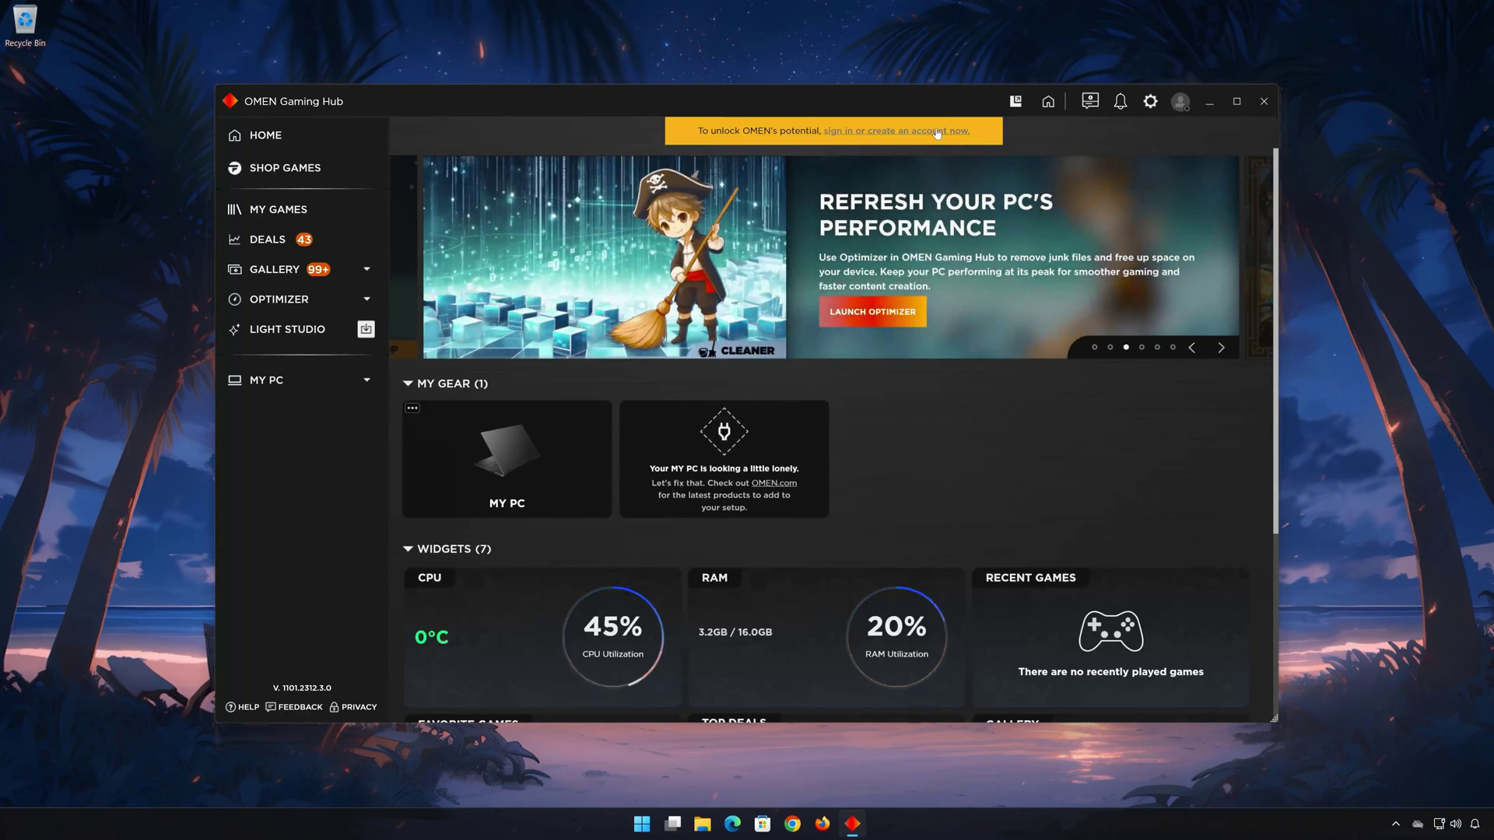
- View the account sign-in options, dismiss them and close OMEN Gaming Hub
click(937, 131)
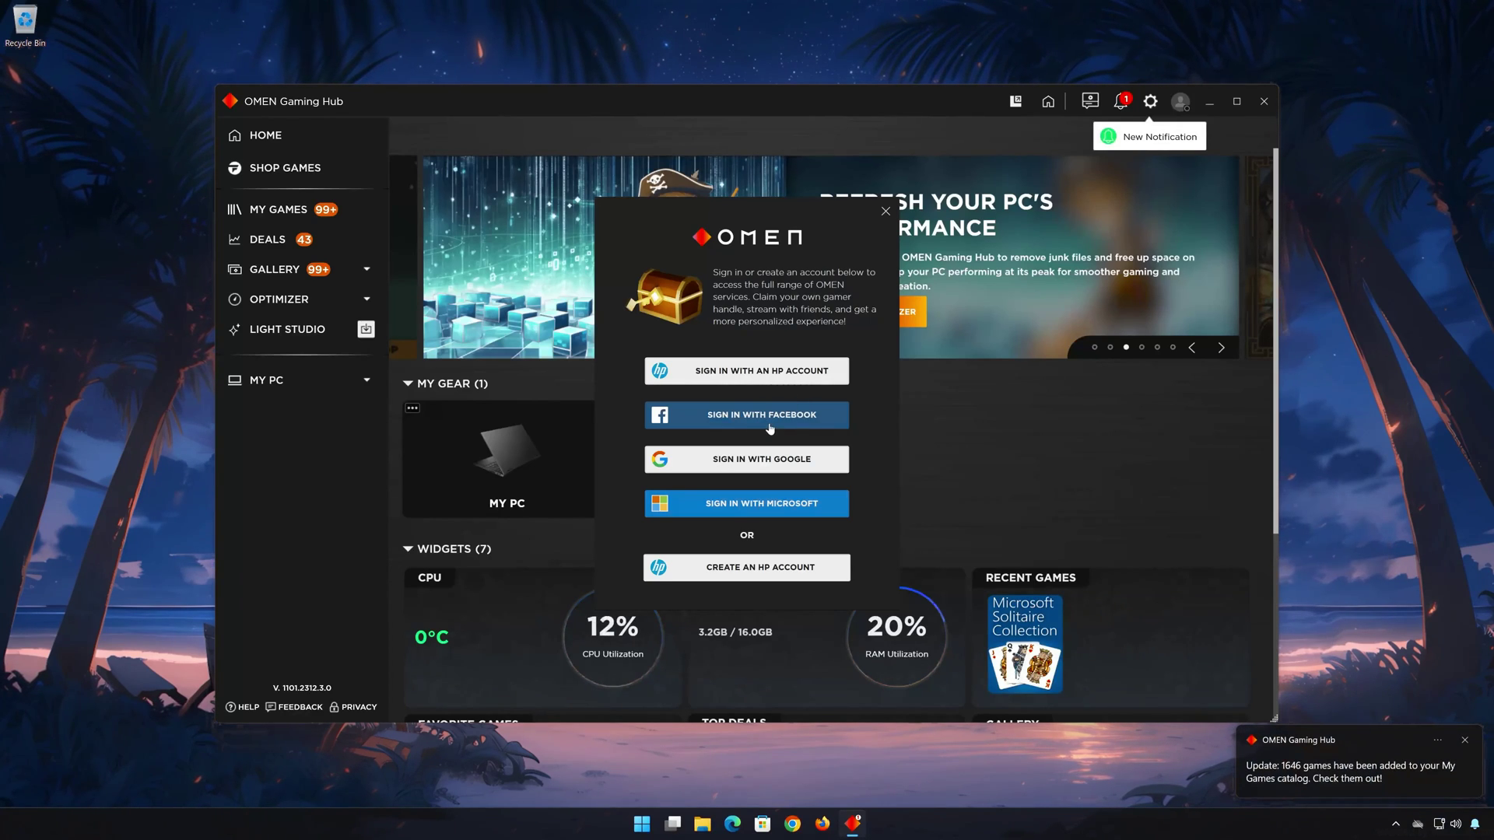
click(885, 211)
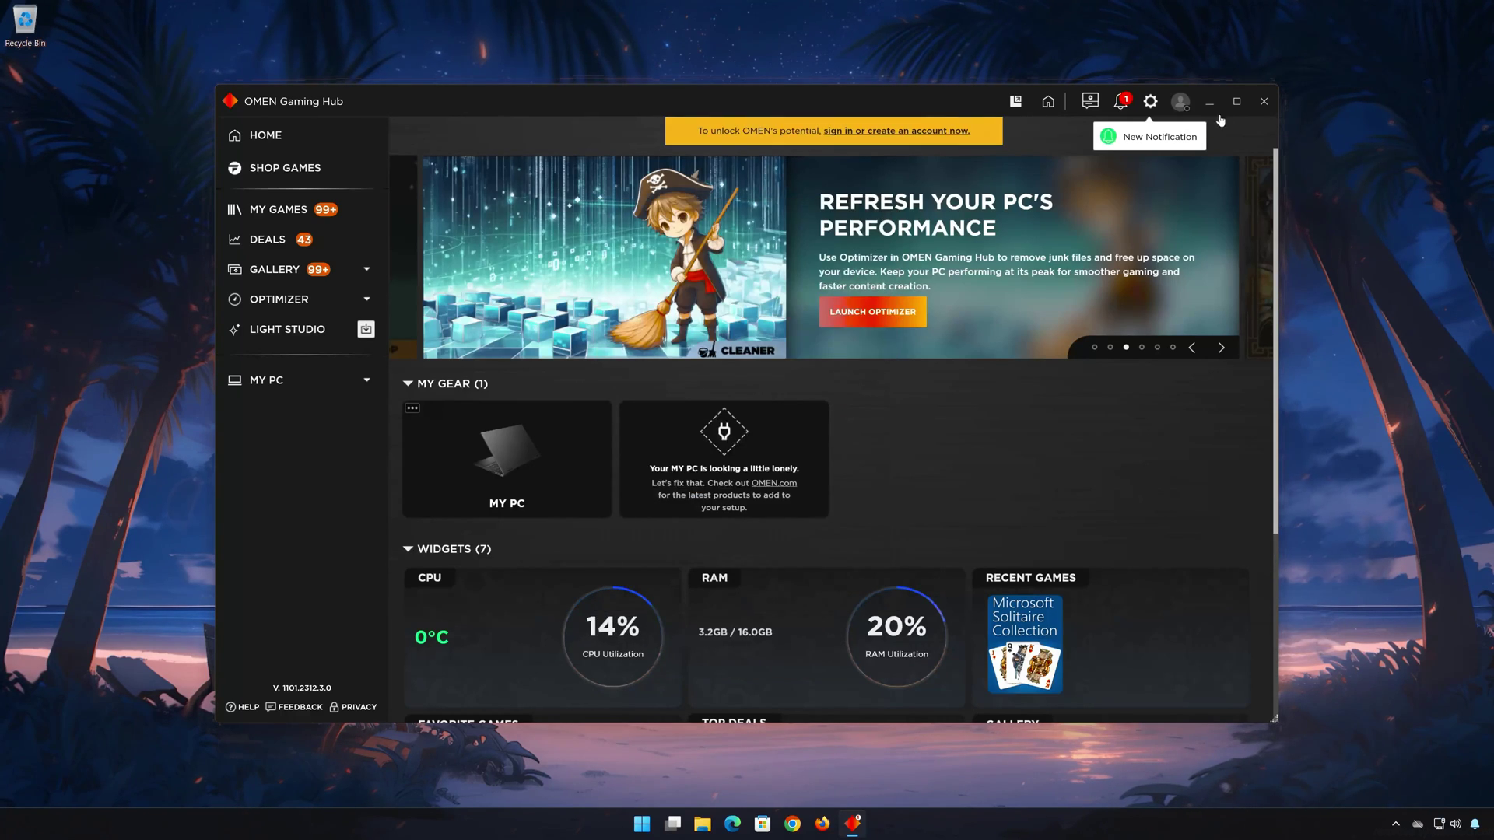
click(1263, 101)
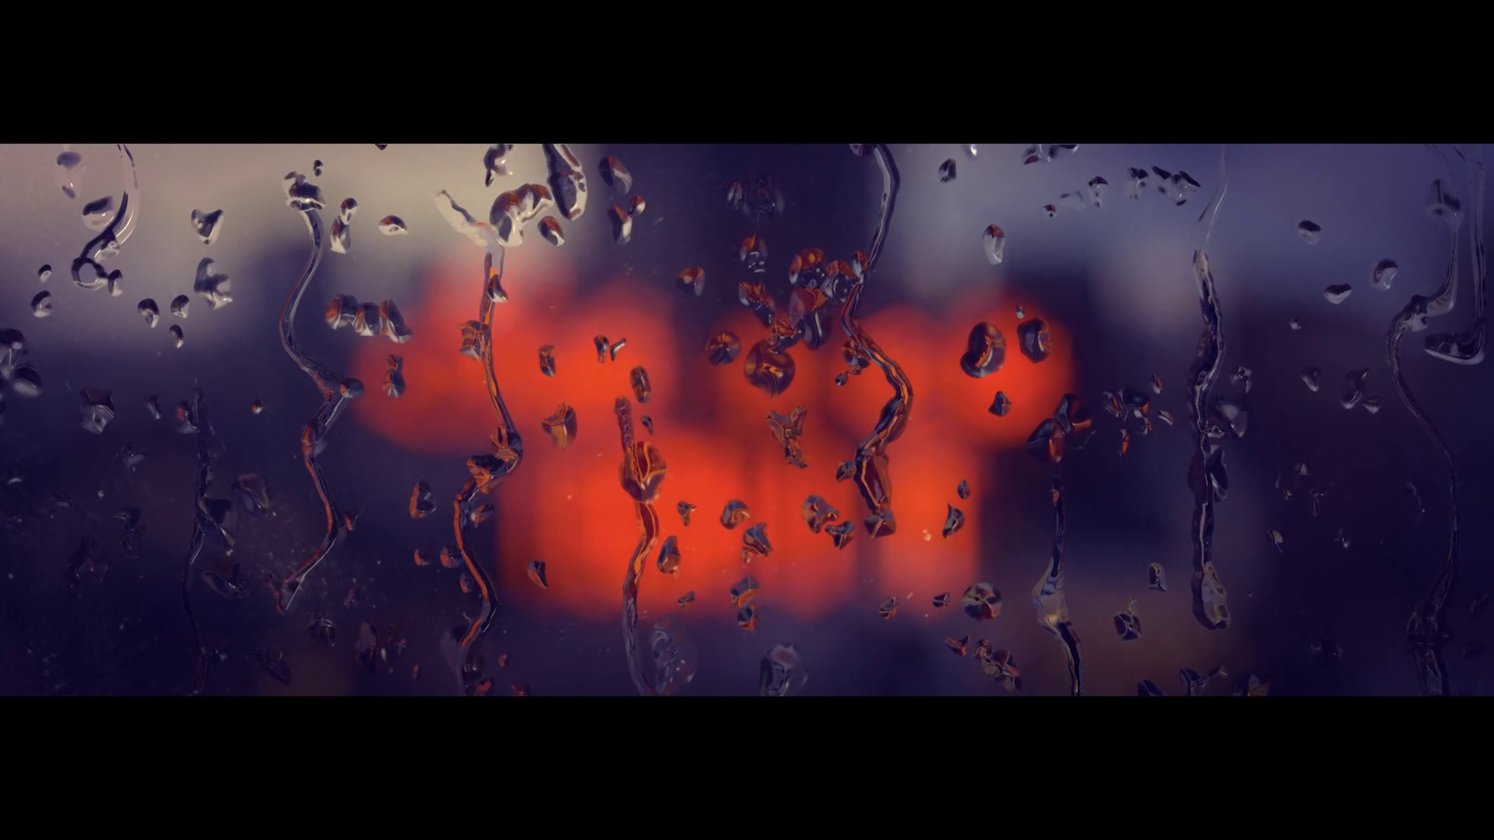